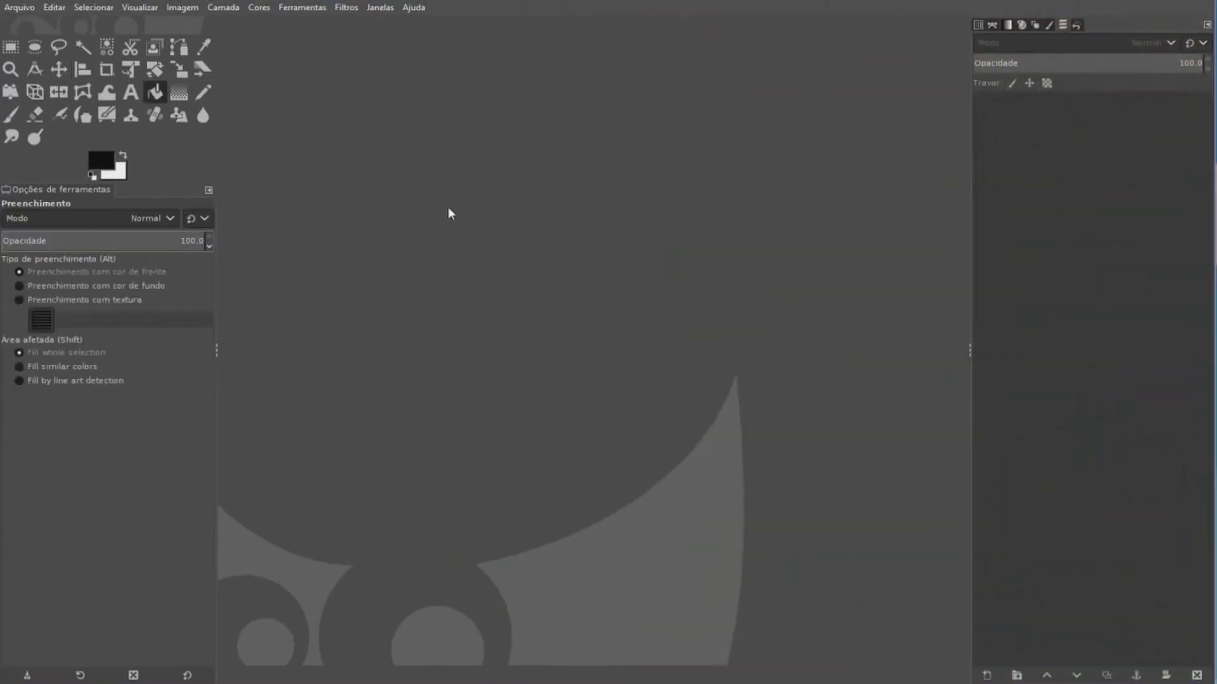
# Step: Open the Arquivo (File) menu to start a new image
pyautogui.click(28, 8)
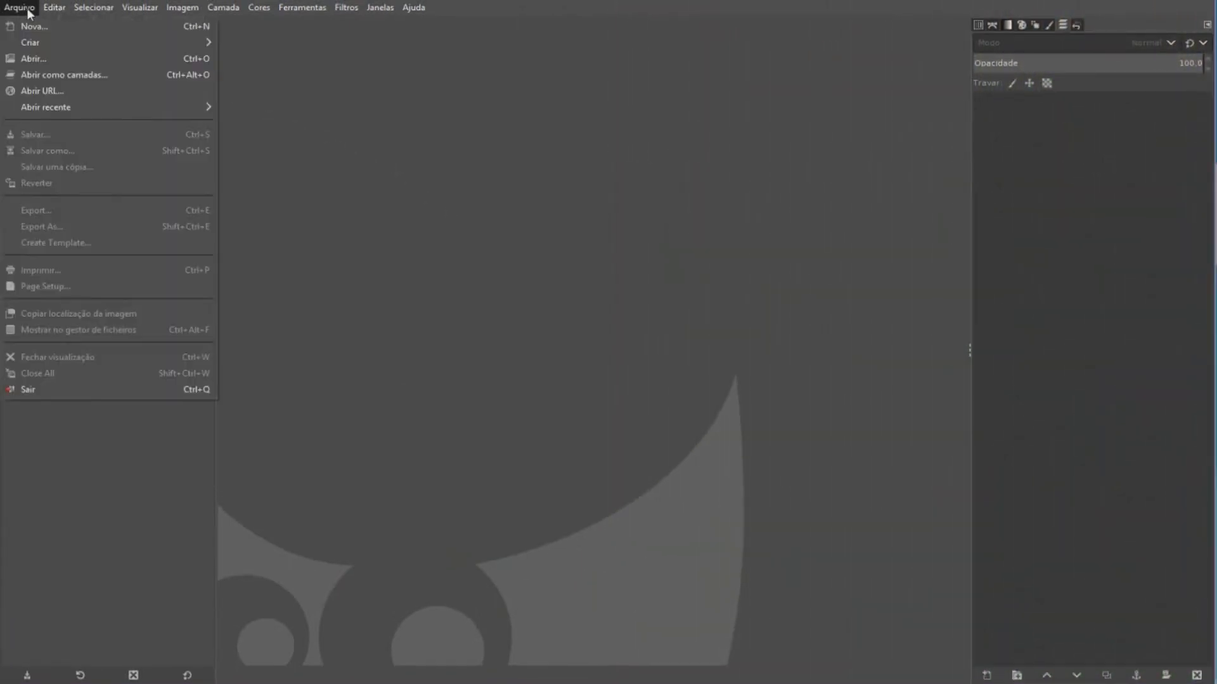
# Step: Create a new 1920×1080 image and add an alpha channel to its Fundo layer
pyautogui.click(42, 26)
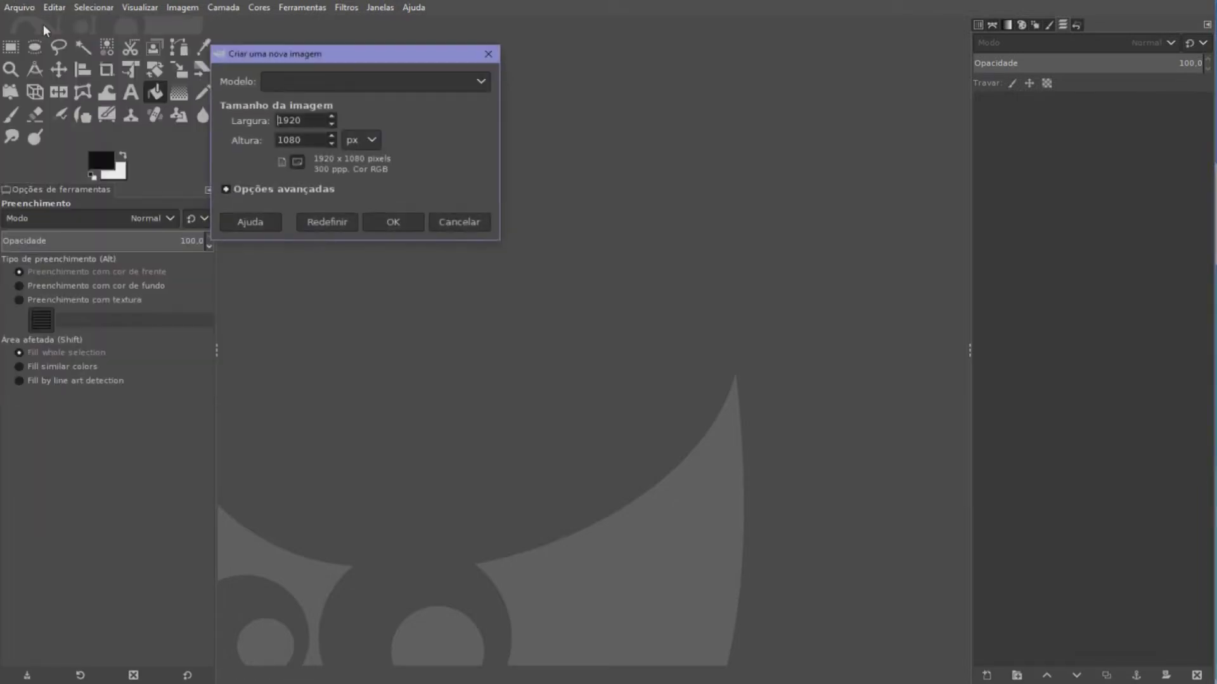
pyautogui.click(416, 225)
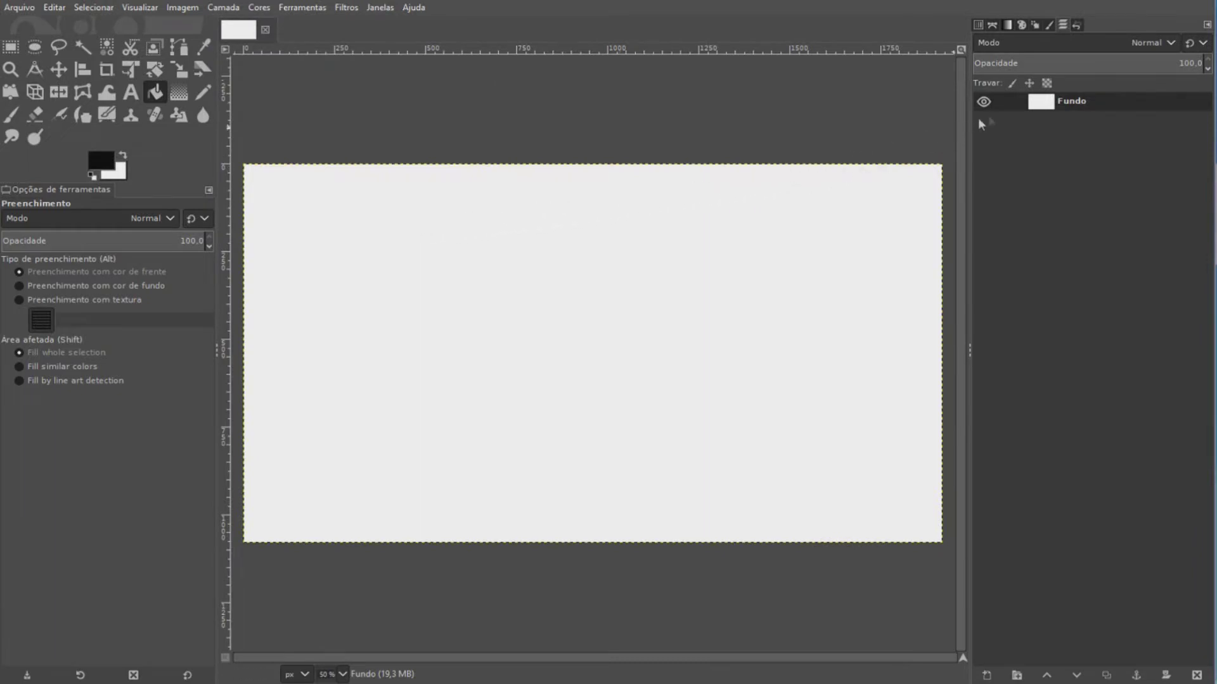
pyautogui.rightClick(1045, 104)
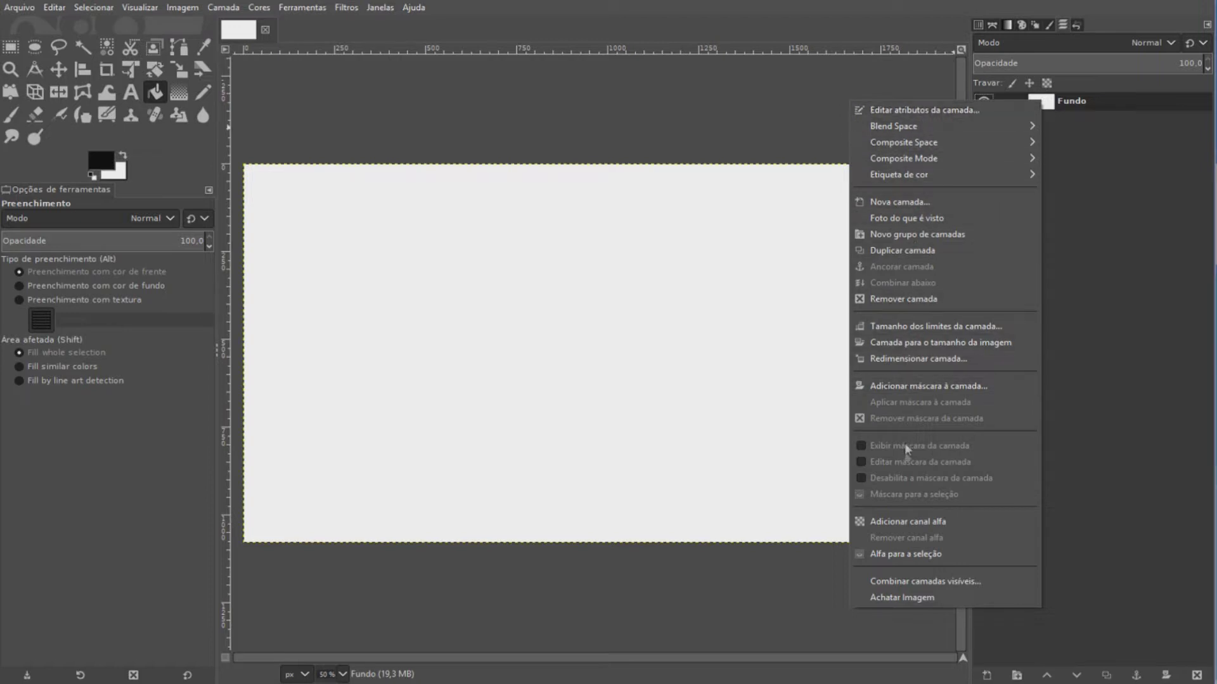
pyautogui.click(906, 521)
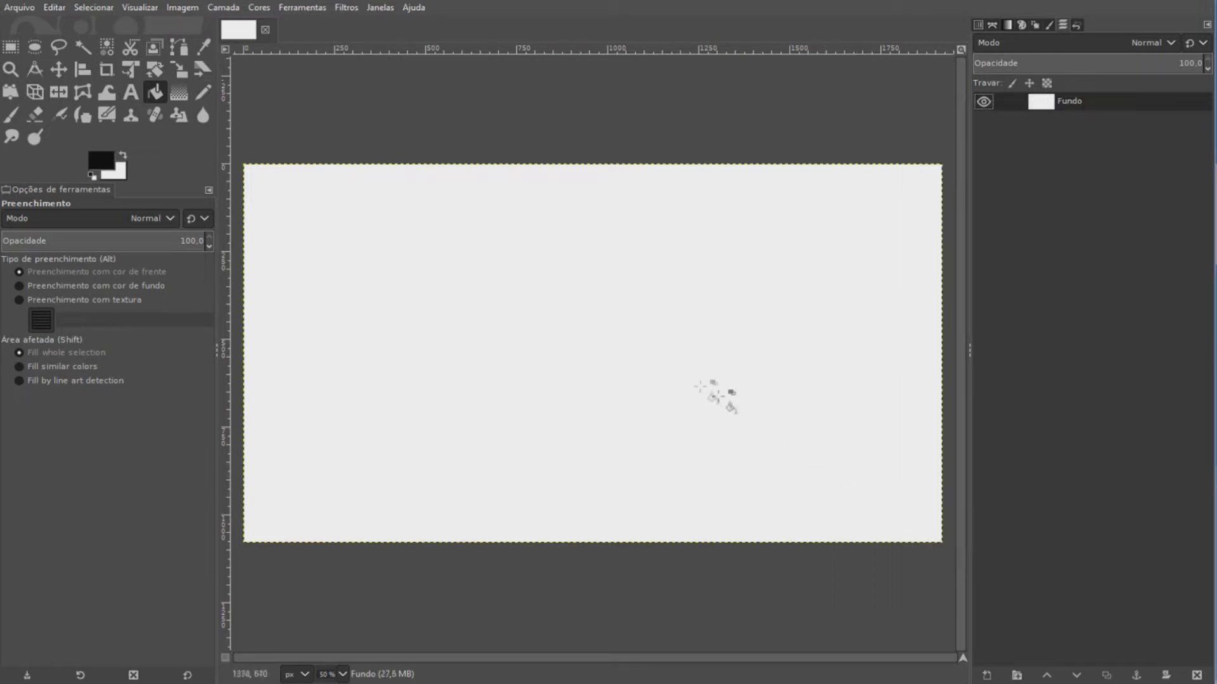
# Step: Clear the Fundo layer to full transparency with Editar > Limpar
pyautogui.click(55, 8)
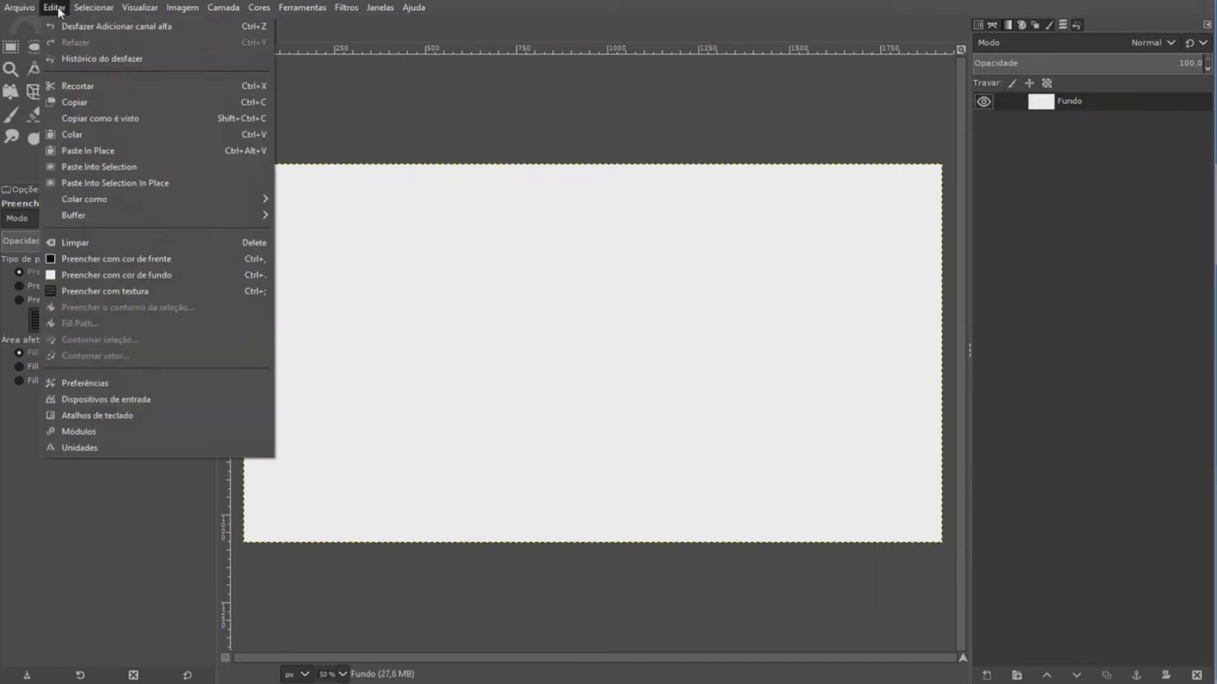
pyautogui.click(87, 242)
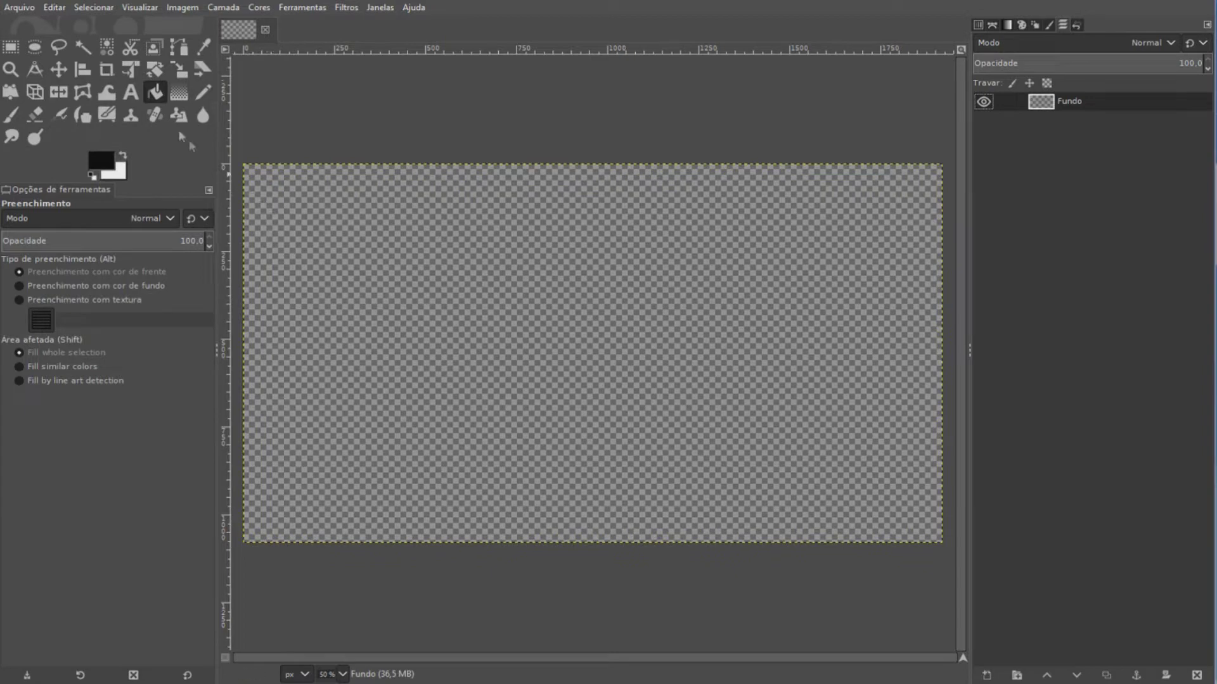
pyautogui.click(131, 92)
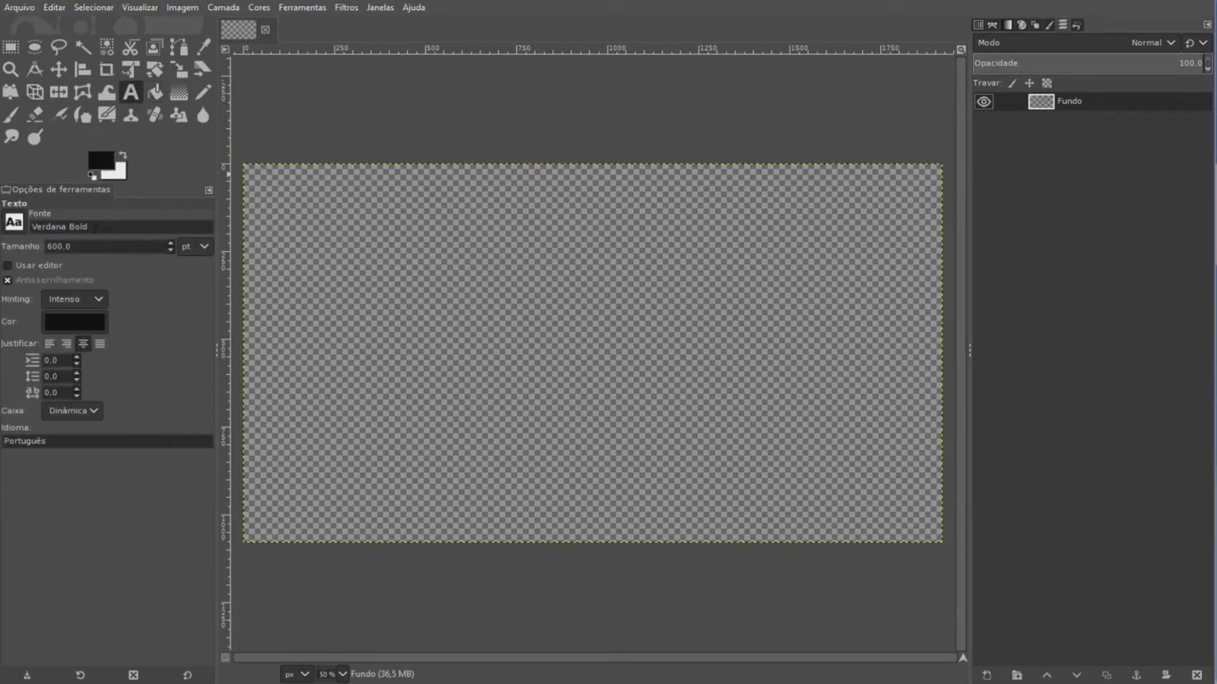
# Step: Type 'GIMP' as a large black Verdana Bold text layer and nudge it into place
pyautogui.click(310, 230)
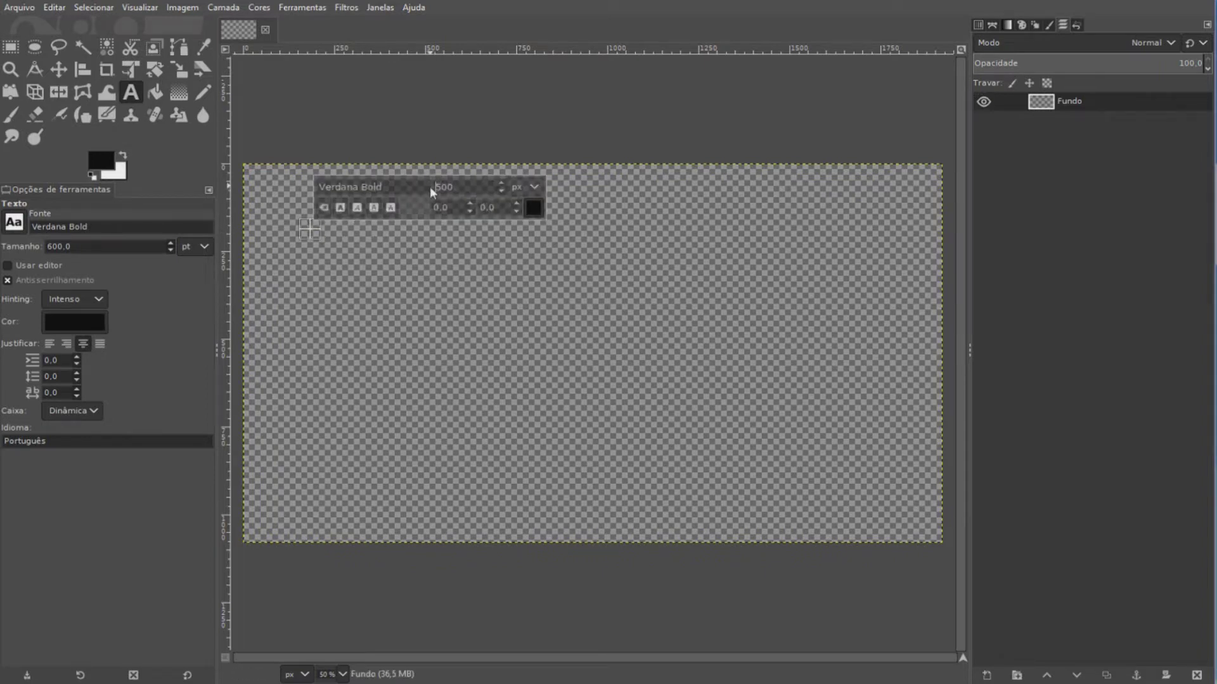
pyautogui.moveTo(310, 230); pyautogui.dragTo(322, 232)
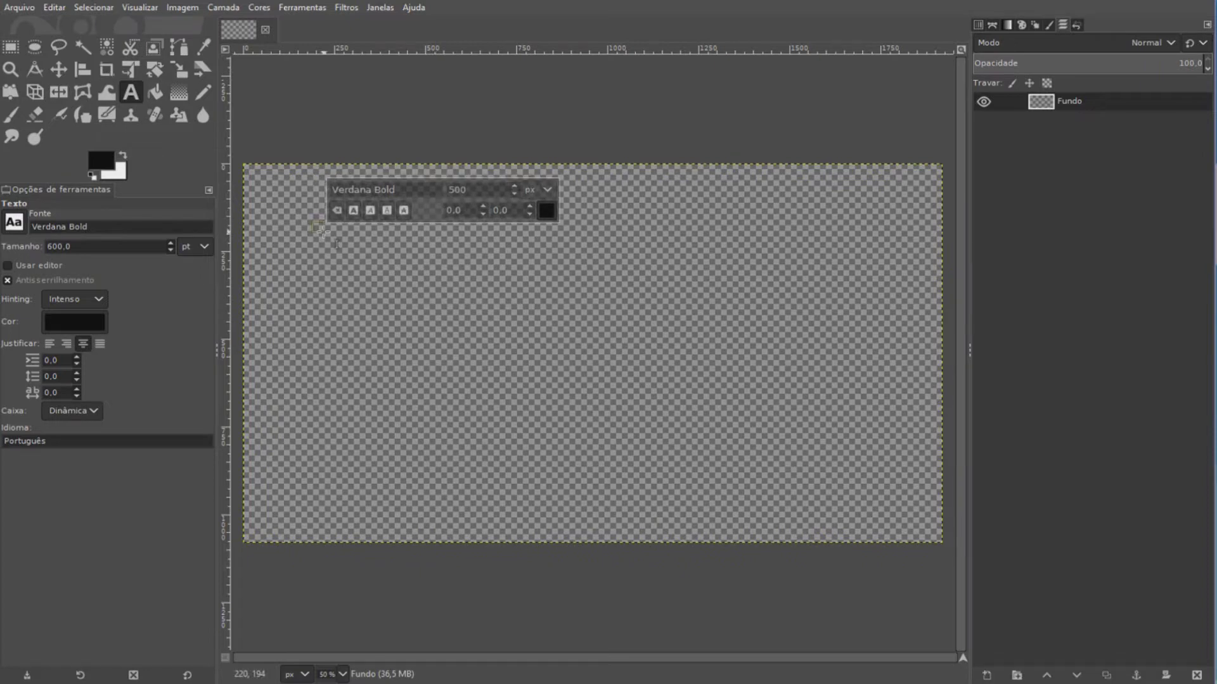
pyautogui.write('GI')
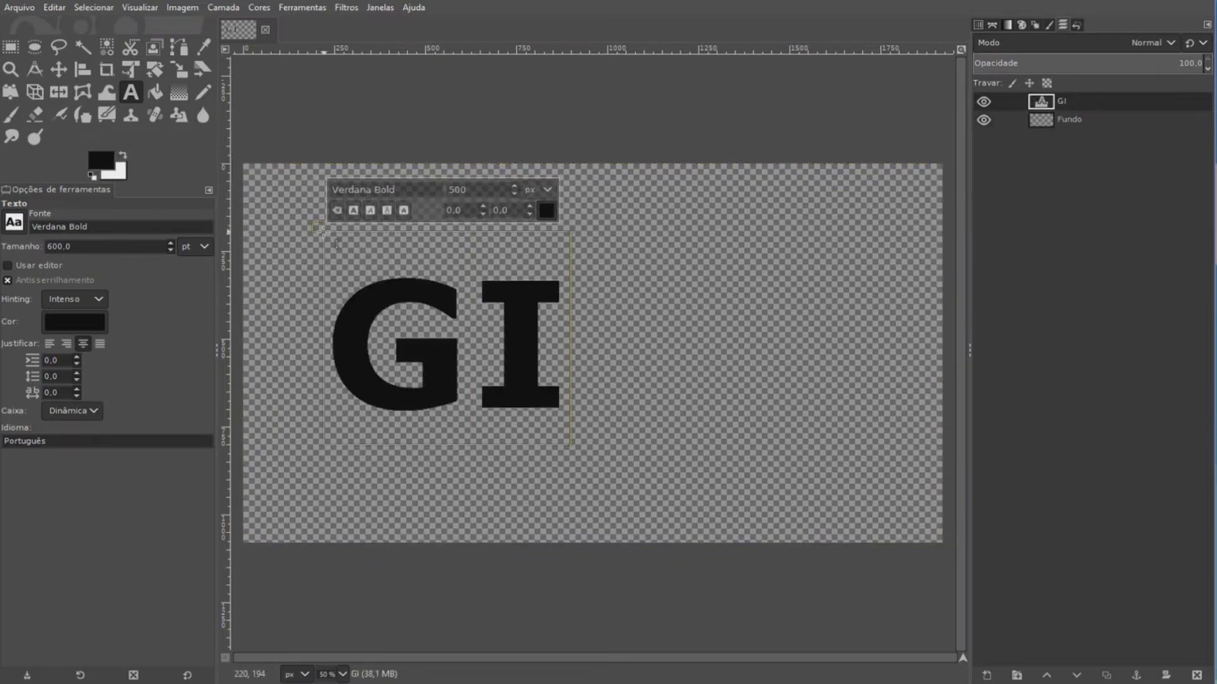
pyautogui.write('M')
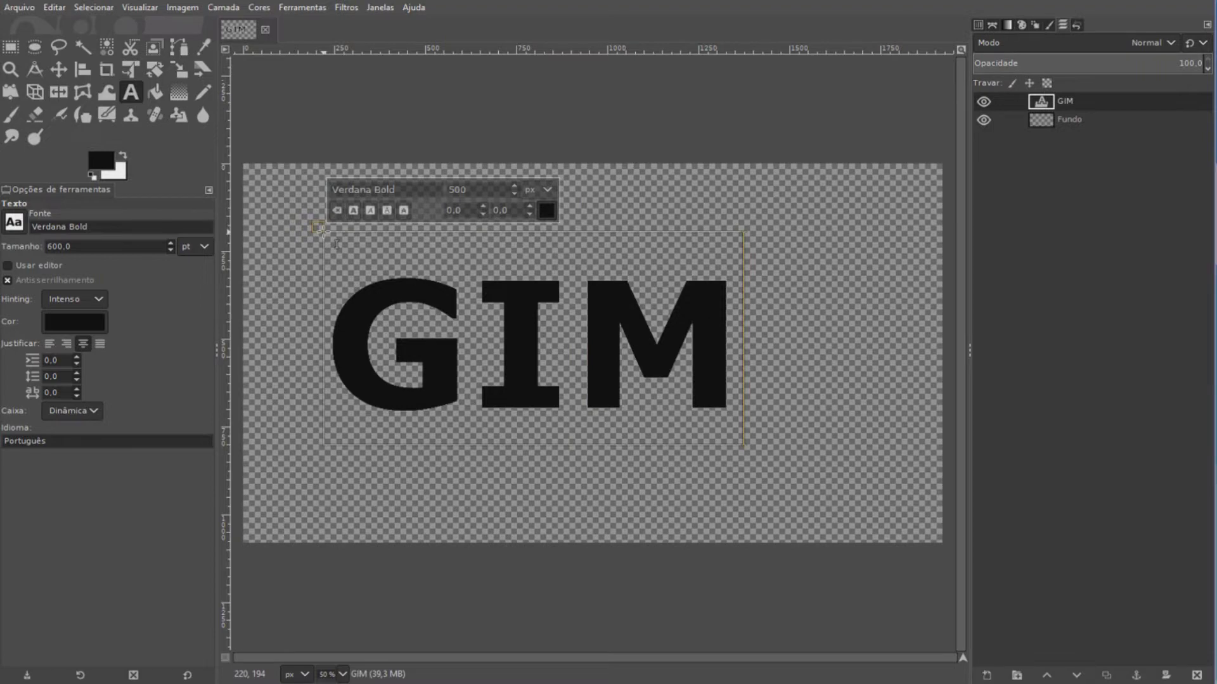
pyautogui.write('P')
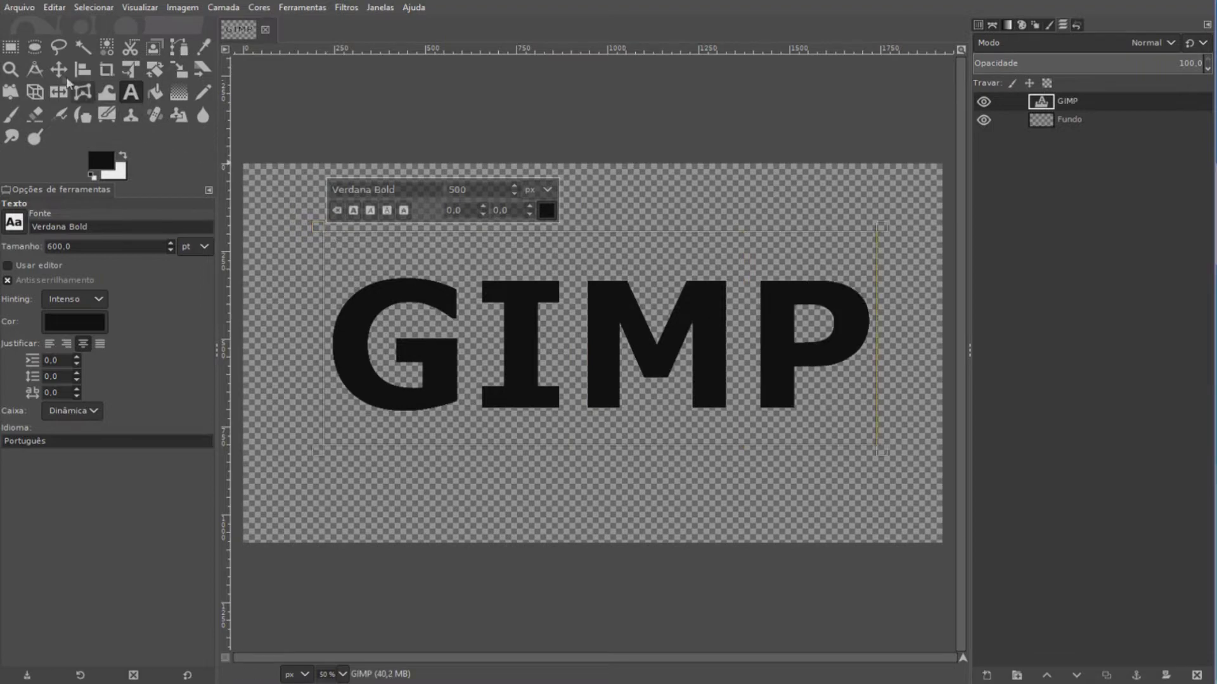
pyautogui.click(58, 69)
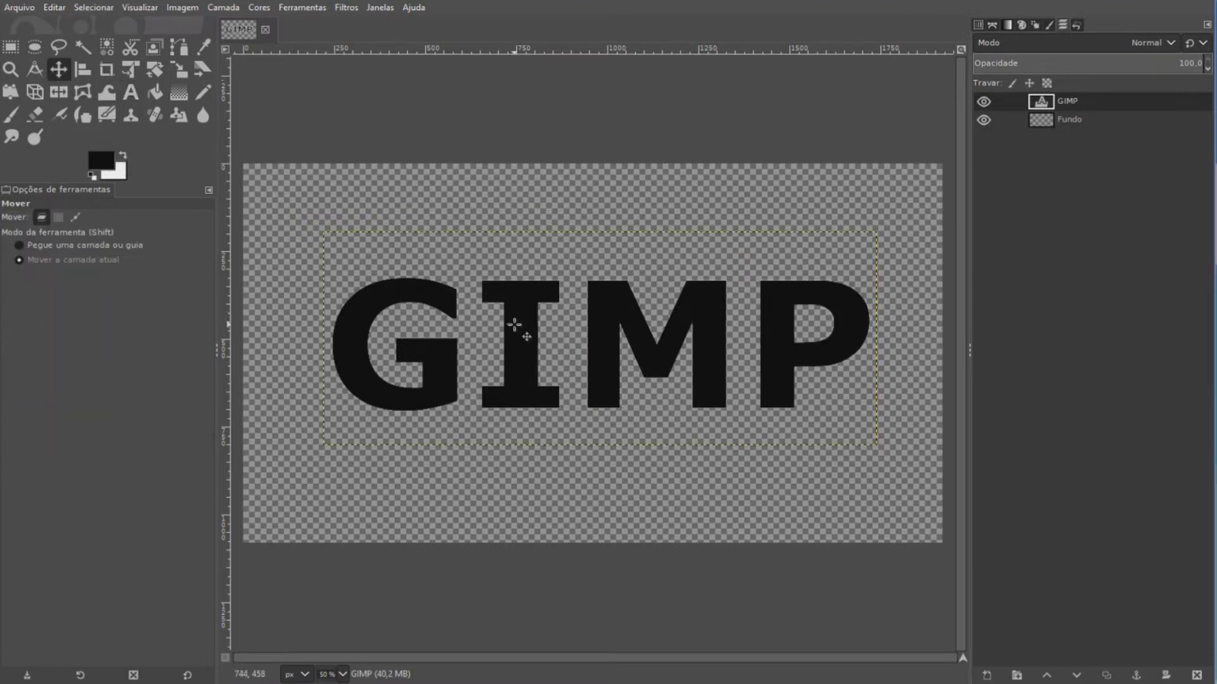
pyautogui.moveTo(513, 325); pyautogui.dragTo(511, 329)
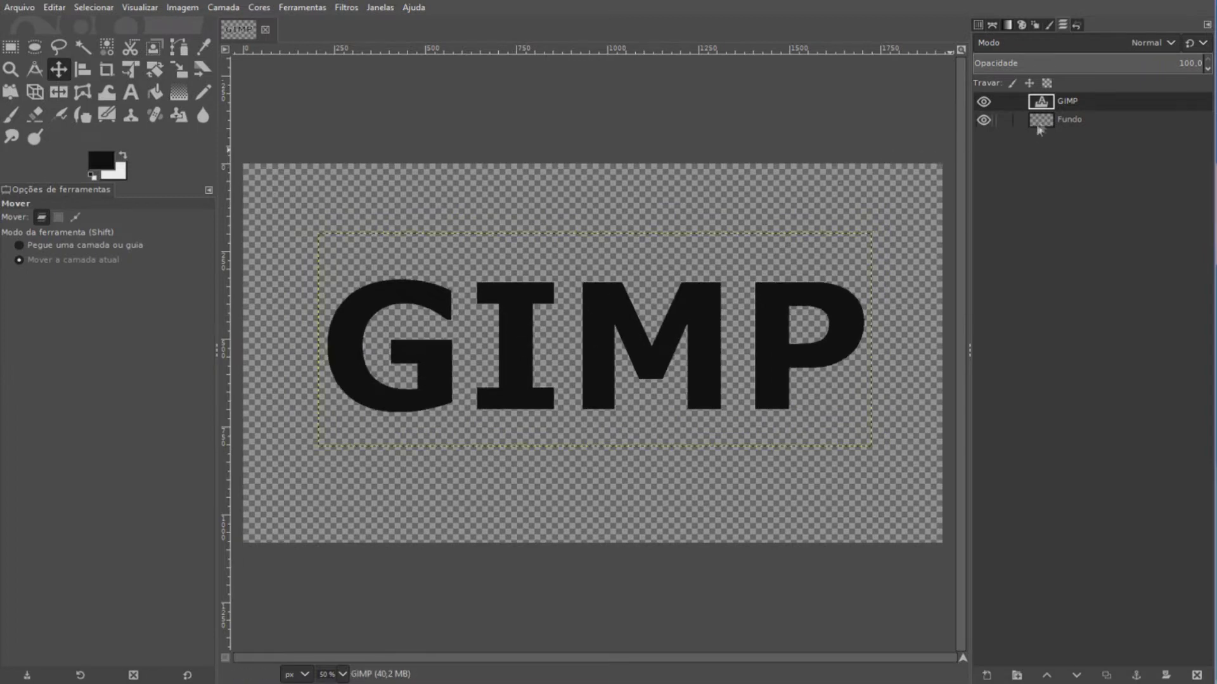
# Step: Select the GIMP letter shapes and add a transparent layer named Camada on top
pyautogui.rightClick(1065, 105)
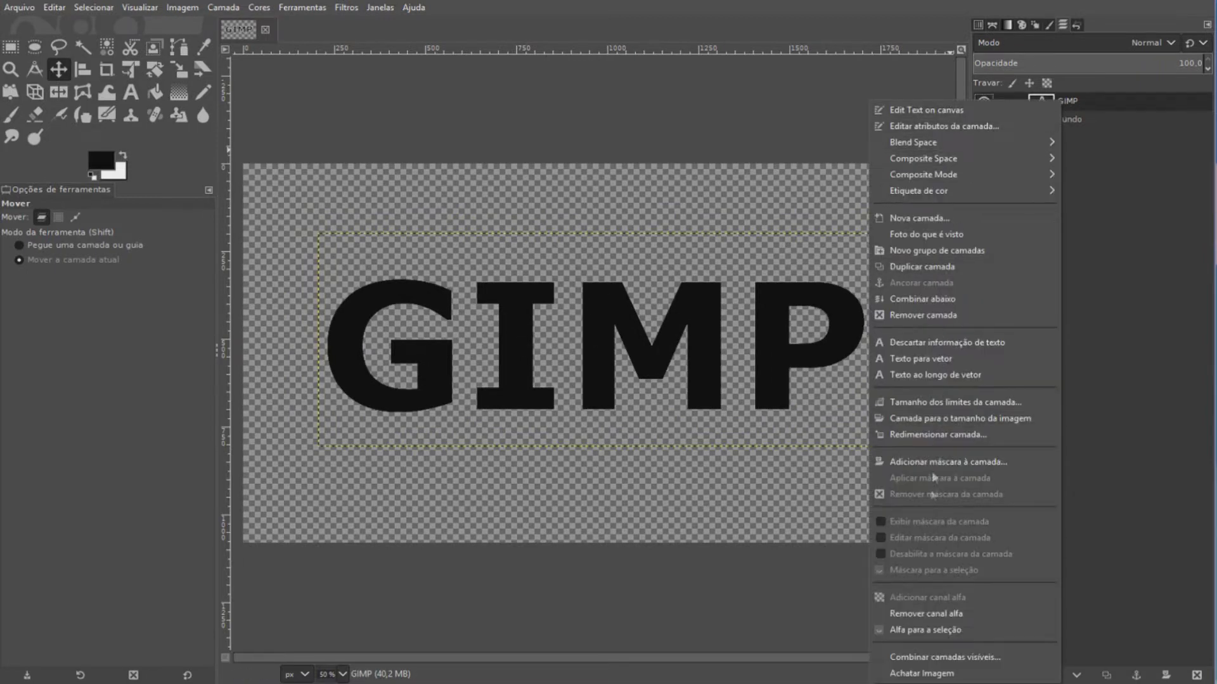
pyautogui.click(944, 632)
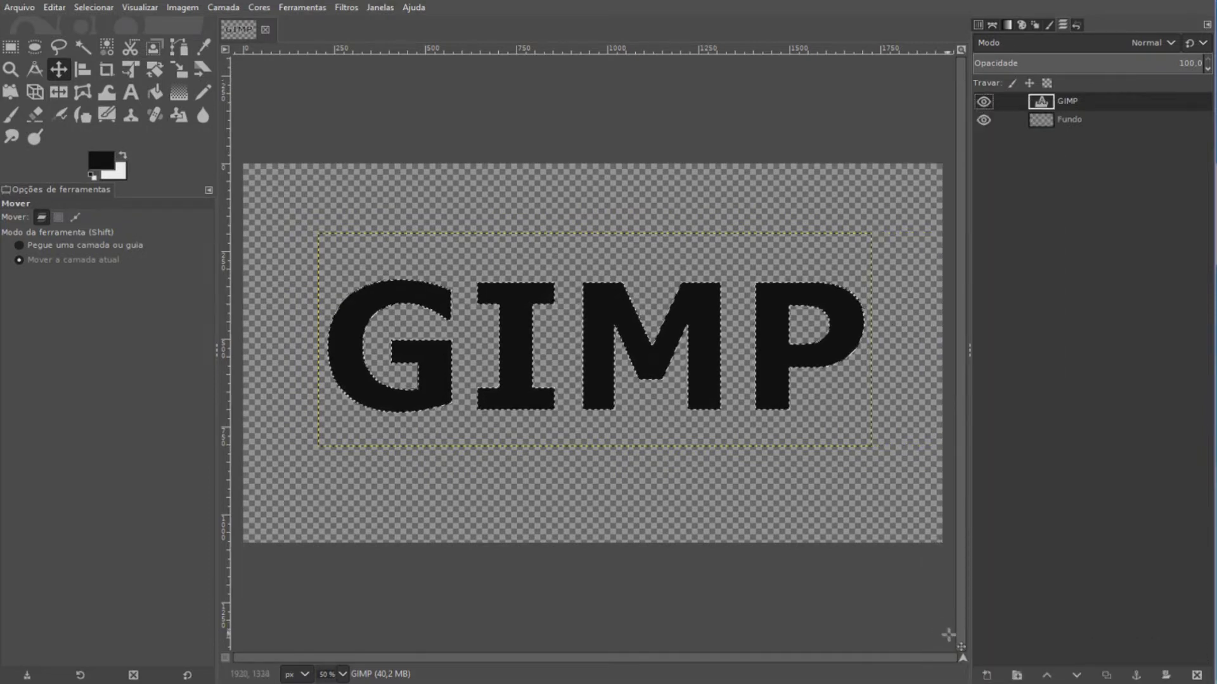
pyautogui.rightClick(895, 180)
pyautogui.moveTo(941, 283)
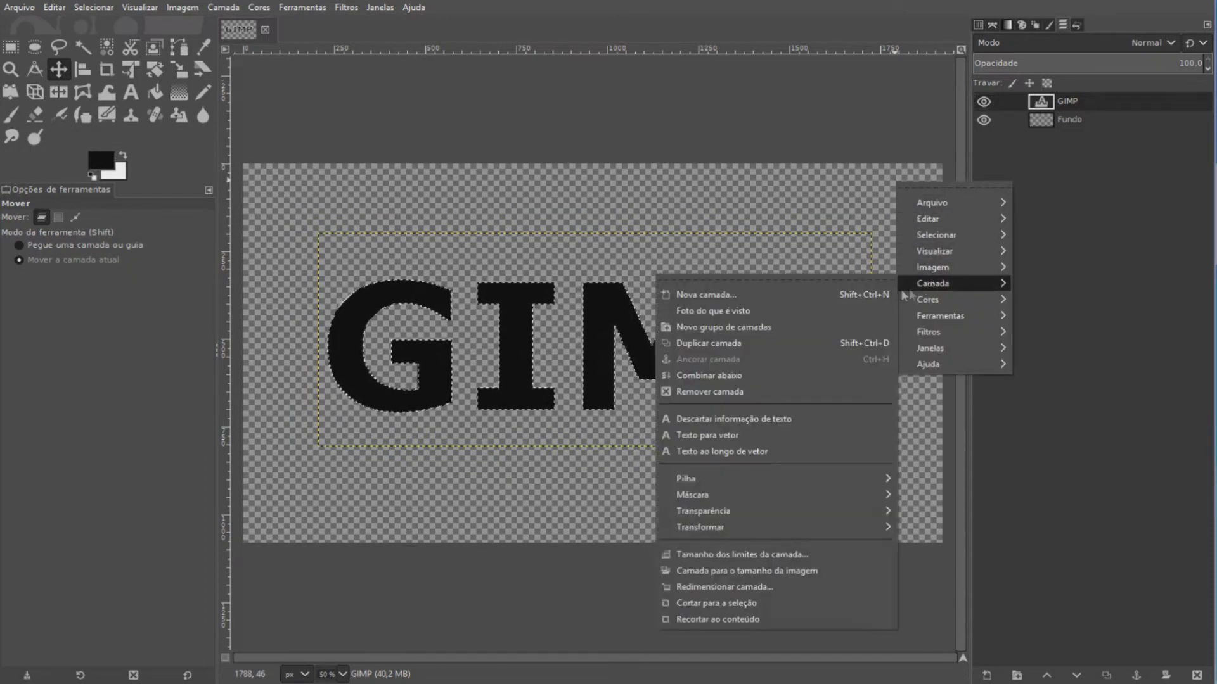
pyautogui.click(778, 297)
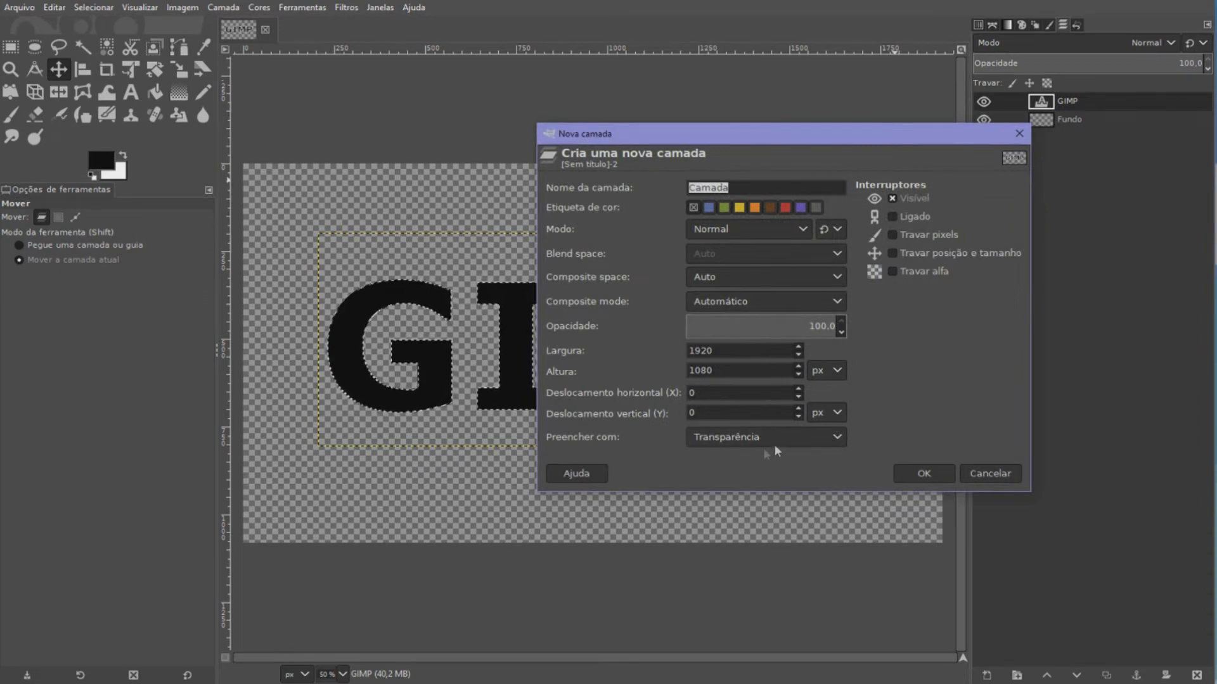
pyautogui.click(907, 474)
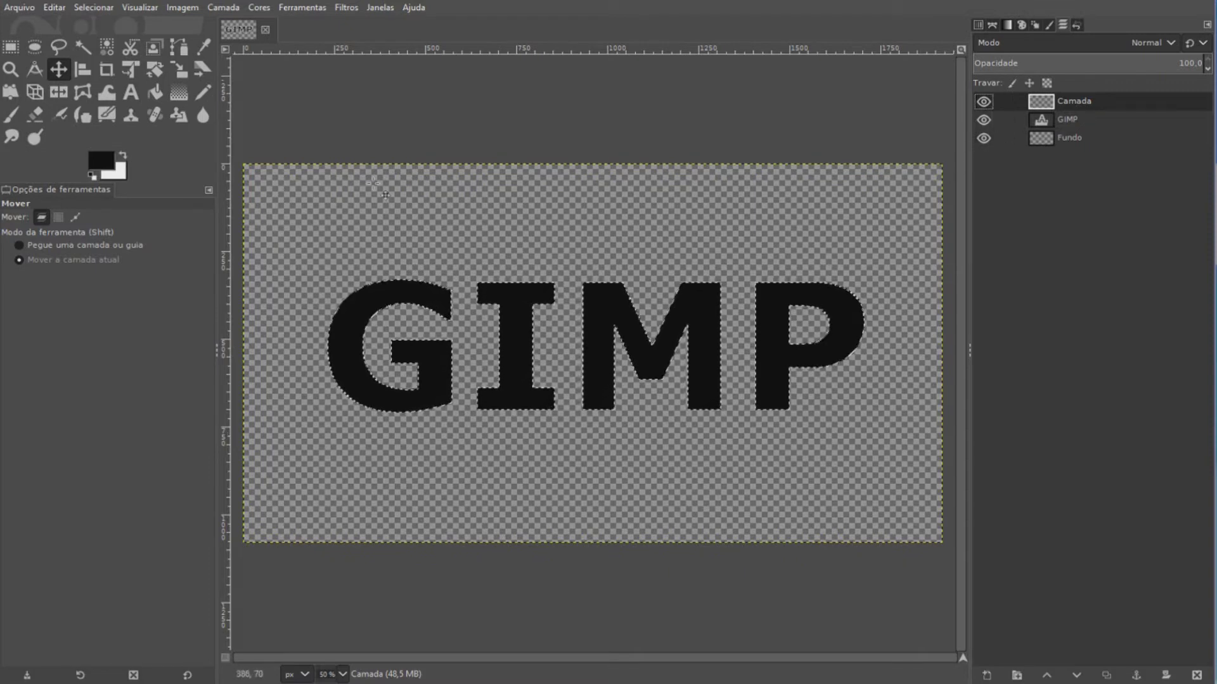
pyautogui.click(97, 7)
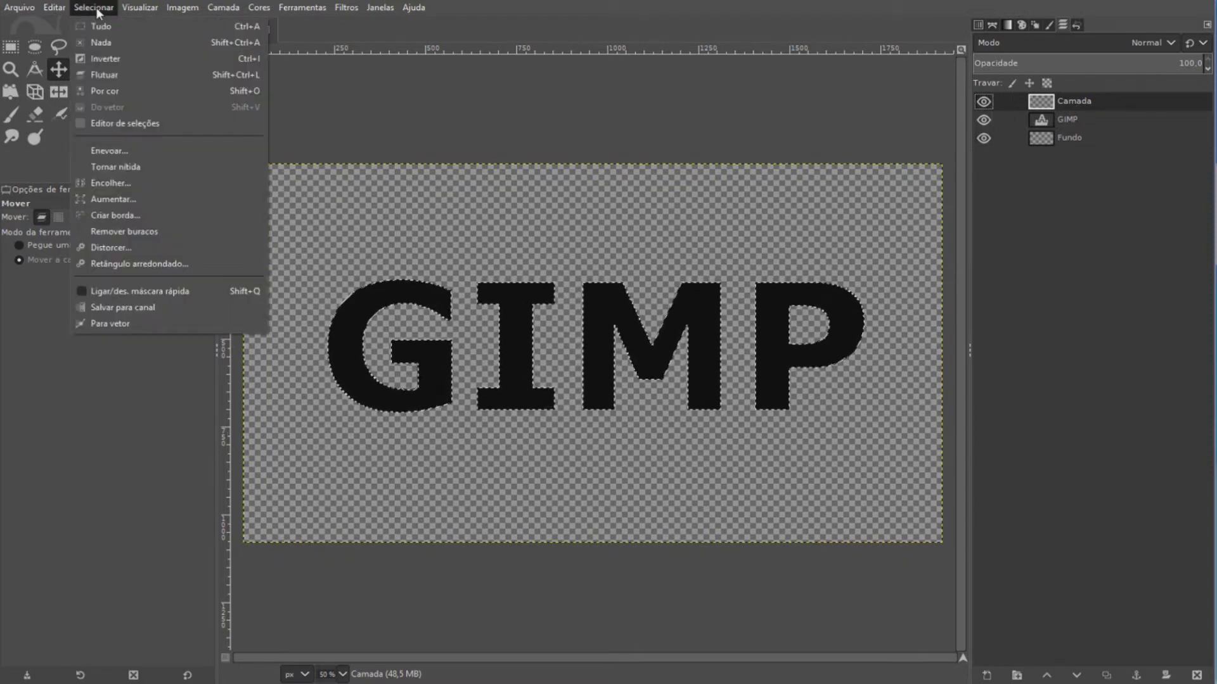
# Step: Grow the letter selection by 50 px and bucket-fill it with white on Camada
pyautogui.click(104, 199)
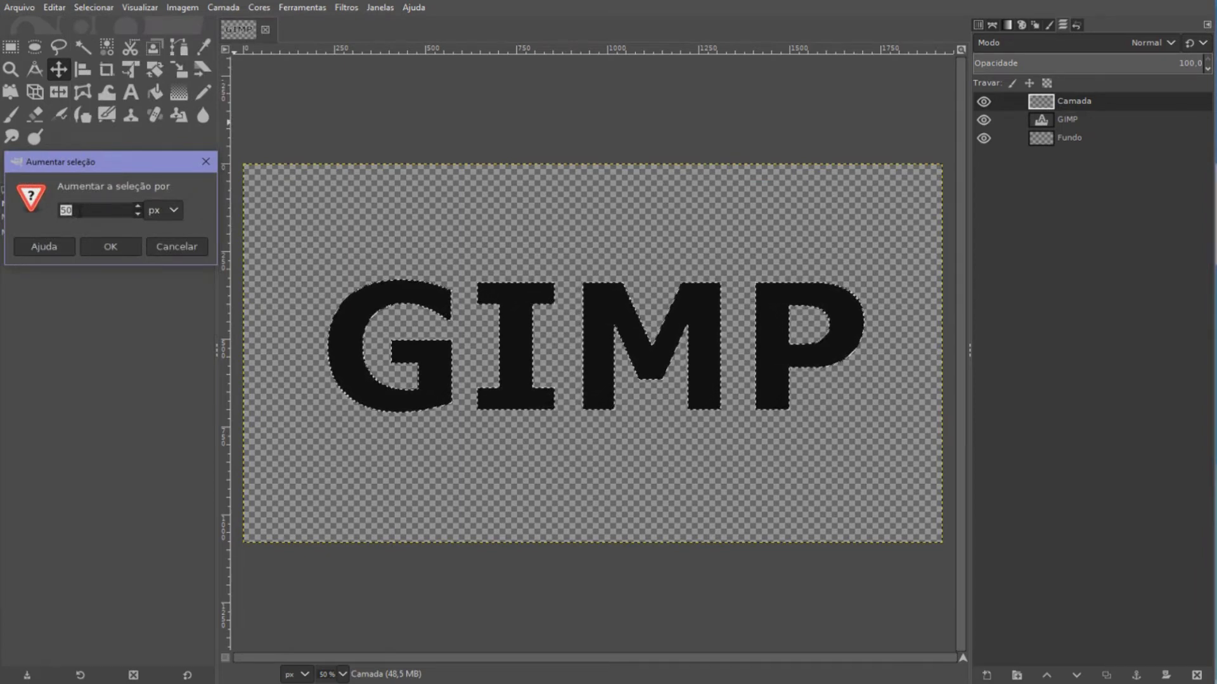
pyautogui.click(131, 242)
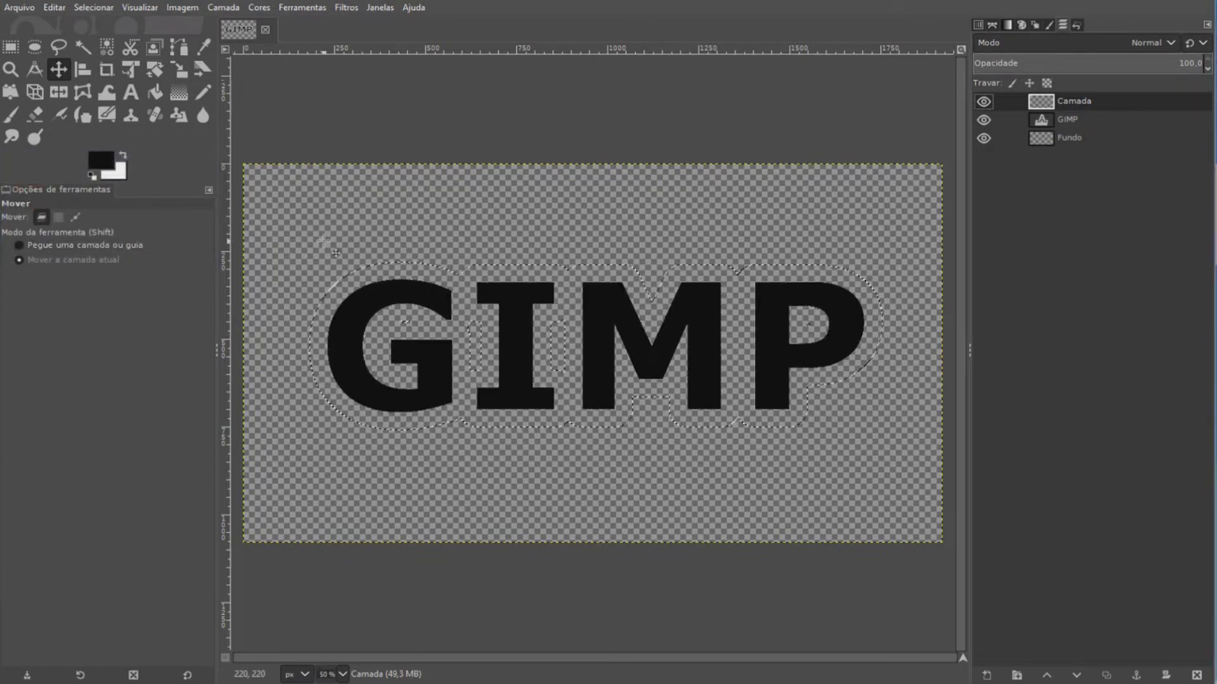
pyautogui.click(124, 155)
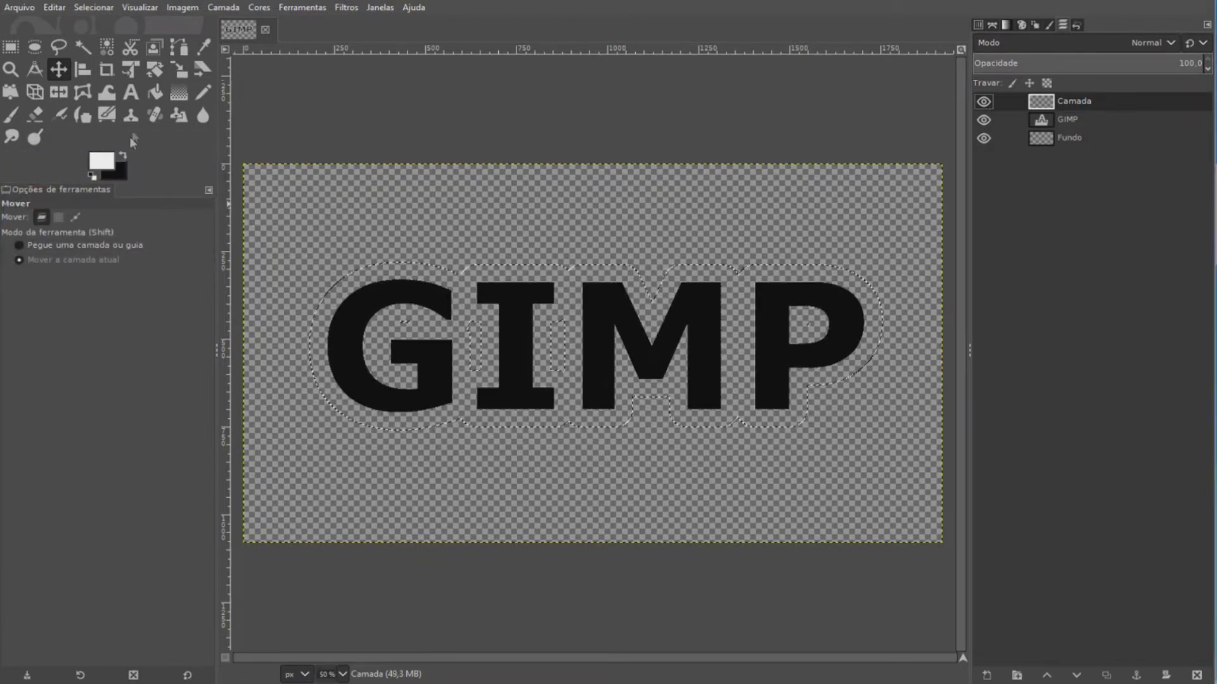
pyautogui.click(155, 93)
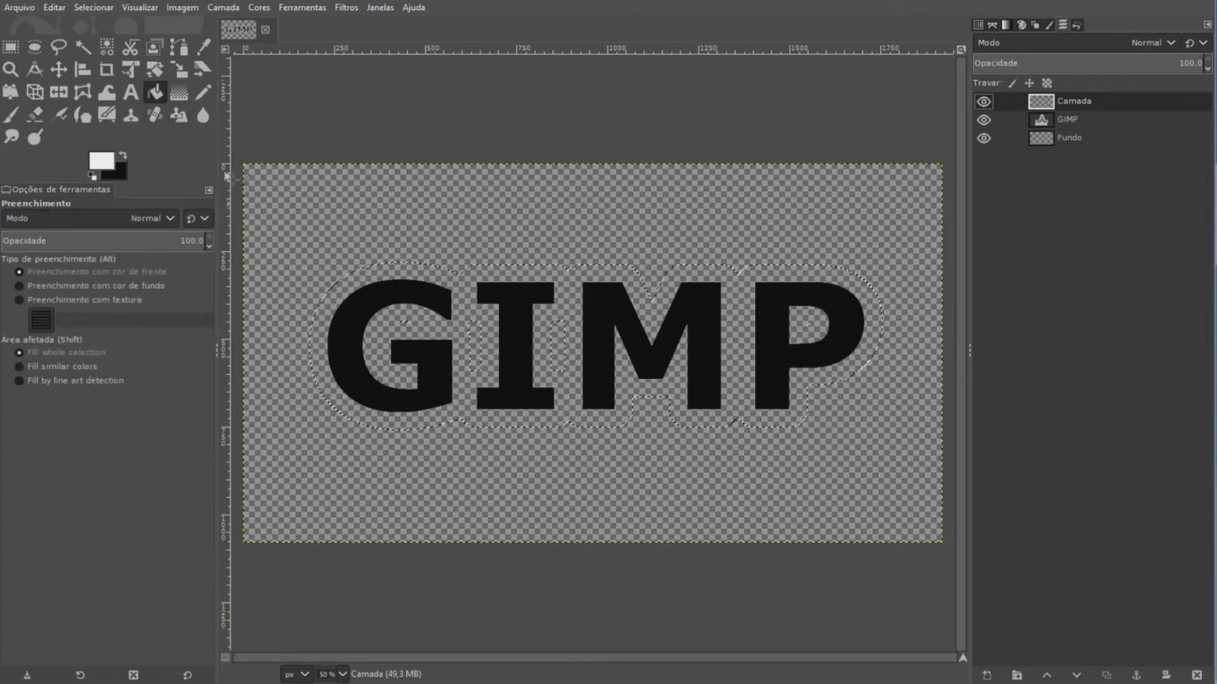
pyautogui.click(355, 287)
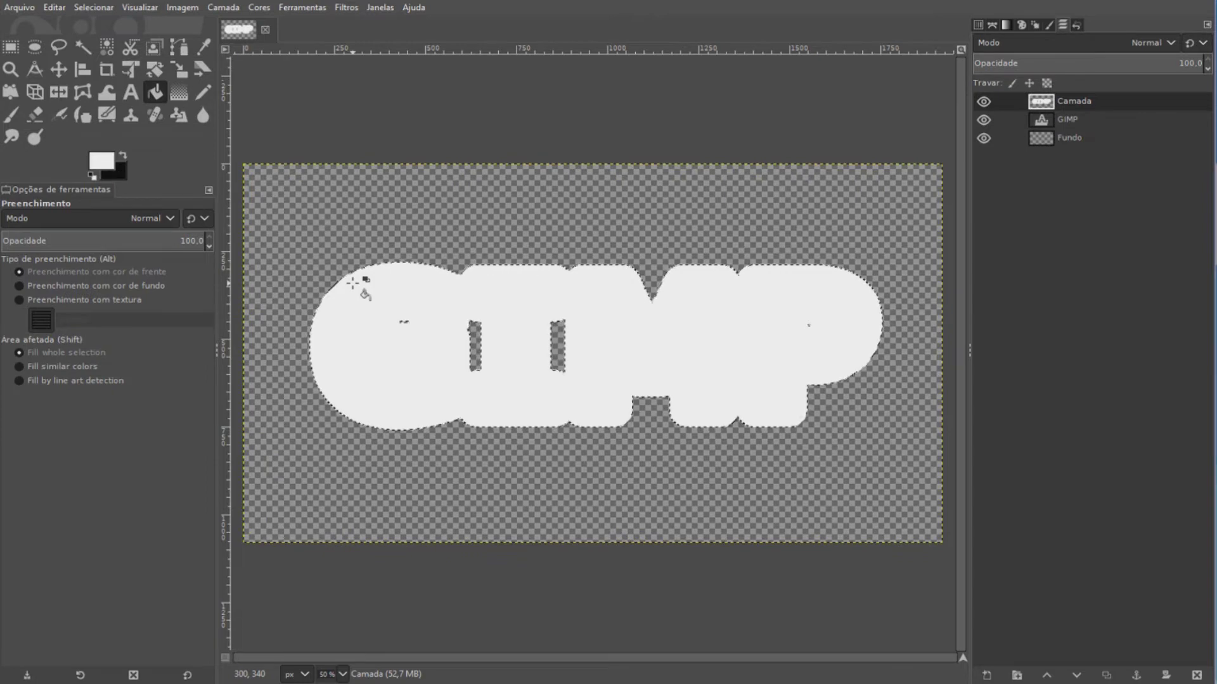
# Step: Deselect all and move the white Camada outline beneath the GIMP text layer
pyautogui.click(93, 7)
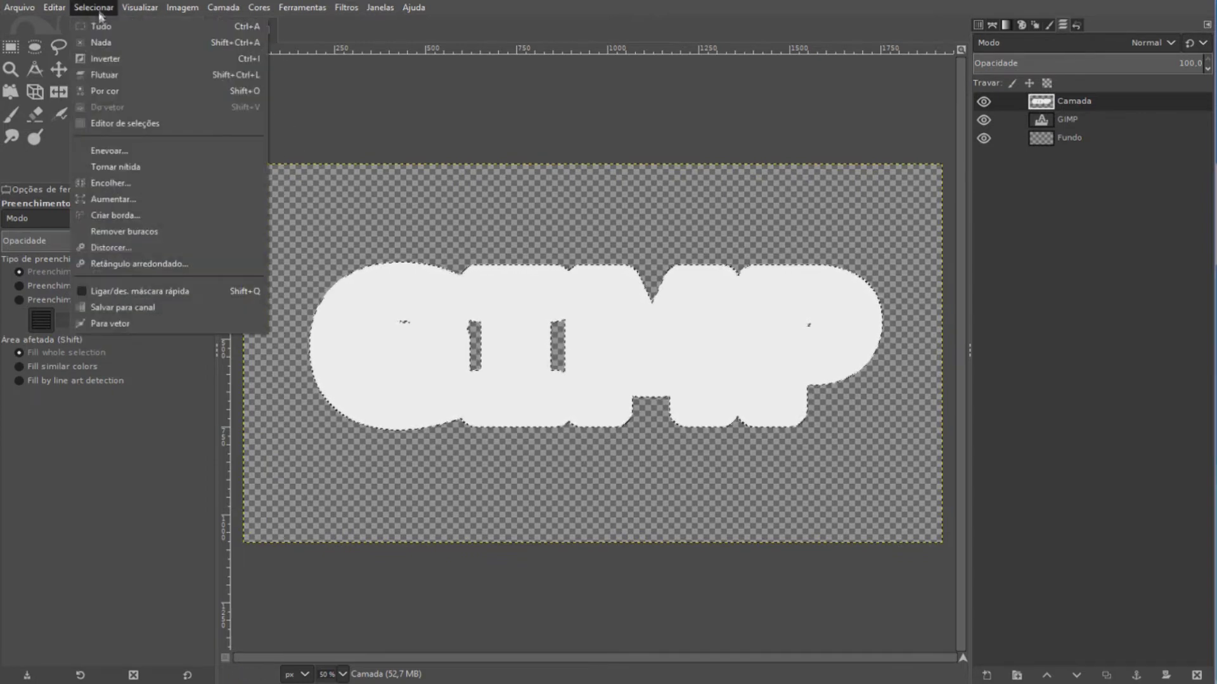
pyautogui.click(102, 41)
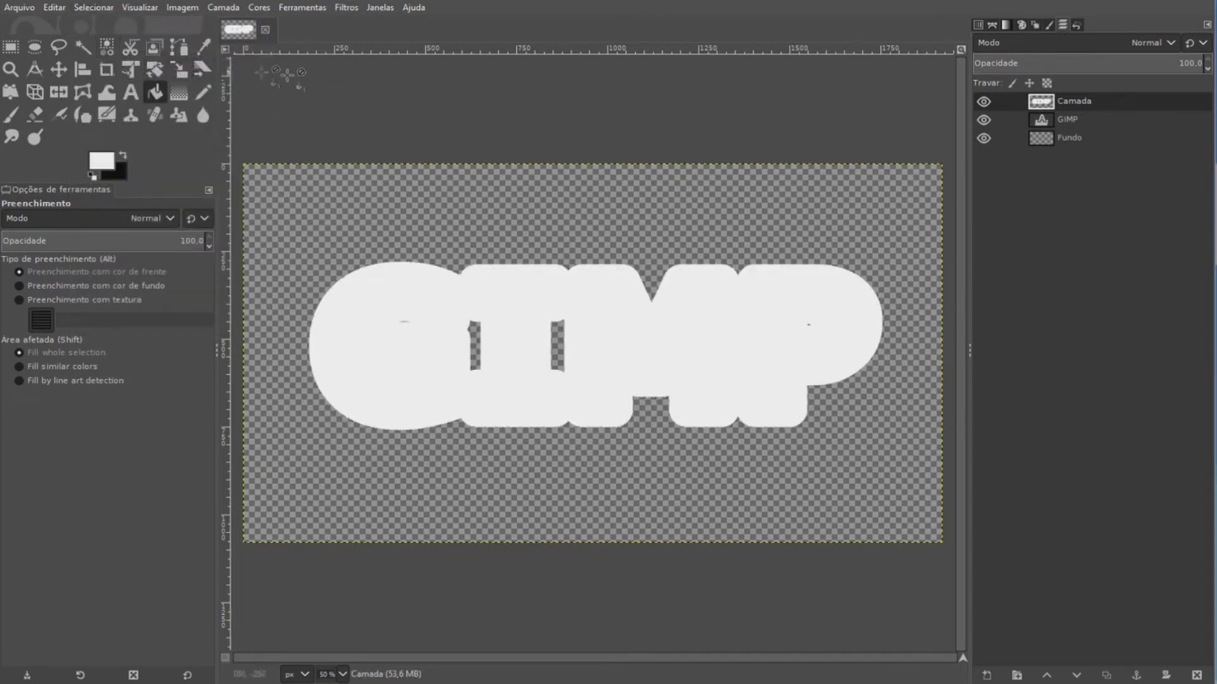
pyautogui.moveTo(1080, 101); pyautogui.dragTo(1079, 127)
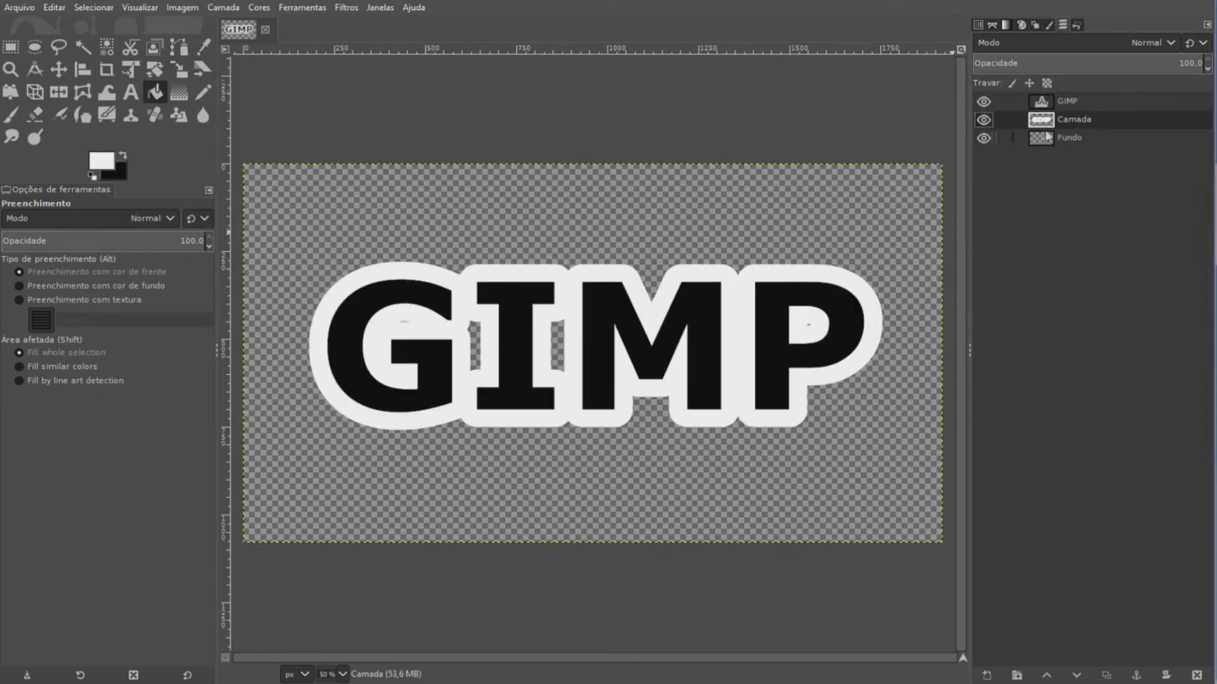
# Step: Apply a linear motion blur of angle 140.26° and length 181.42 px to the white outline
pyautogui.click(346, 8)
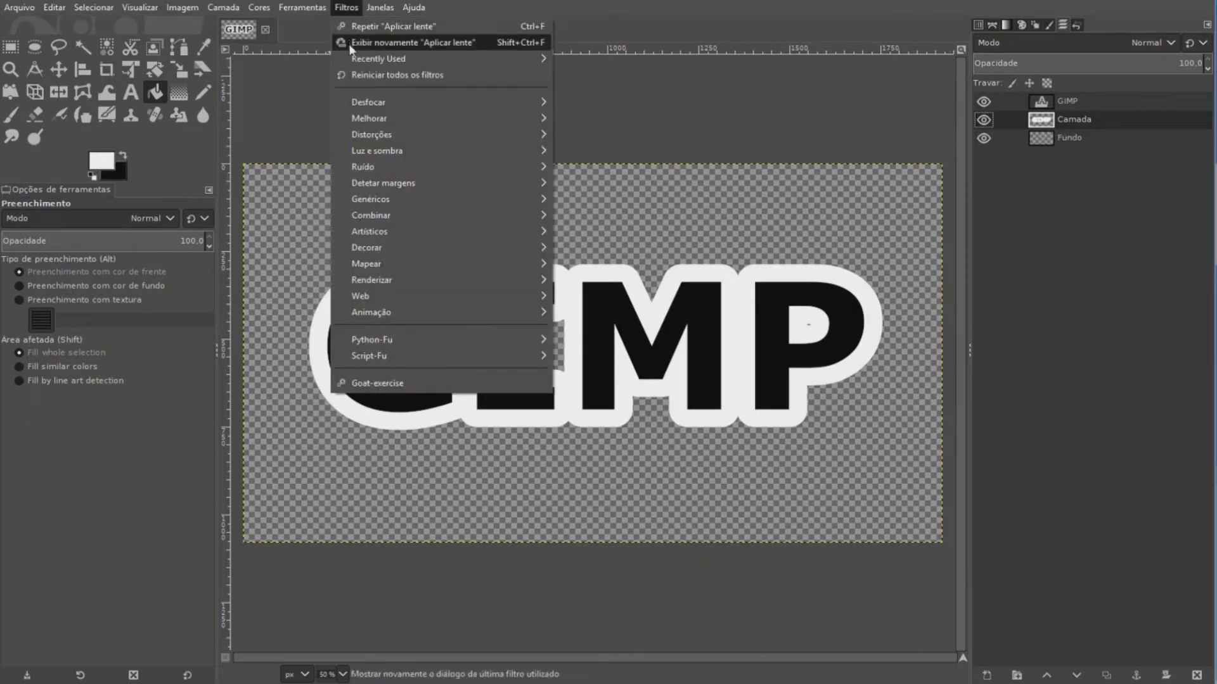
pyautogui.moveTo(369, 102)
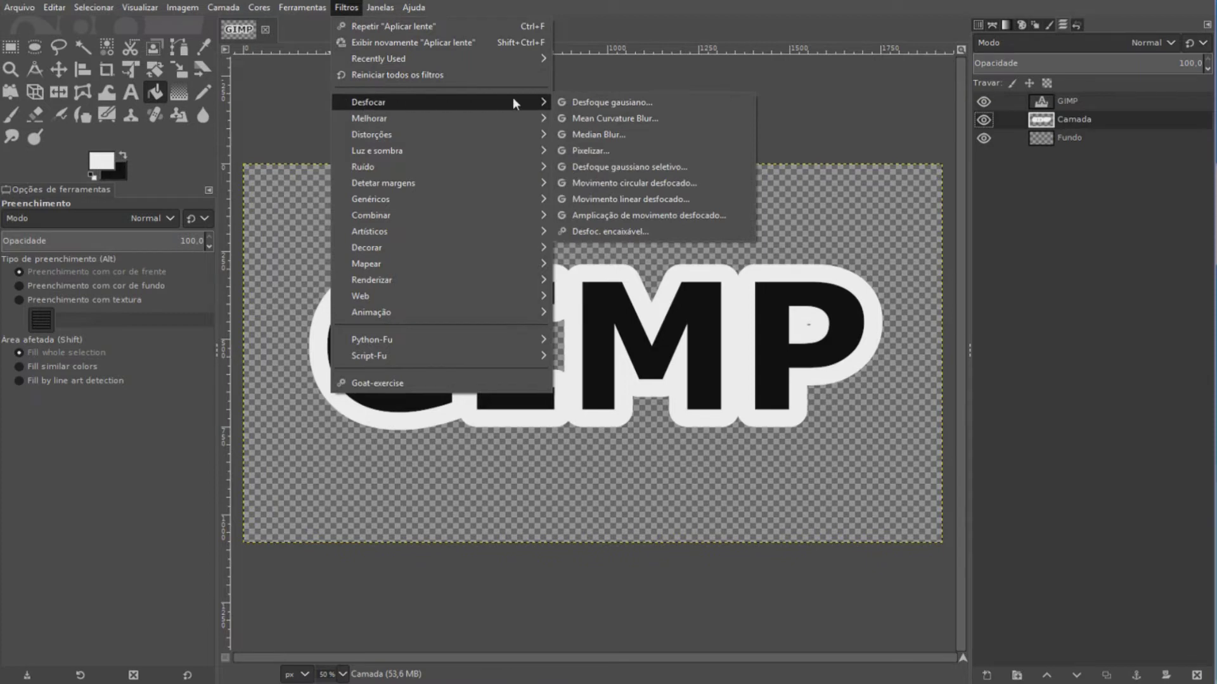
pyautogui.click(632, 199)
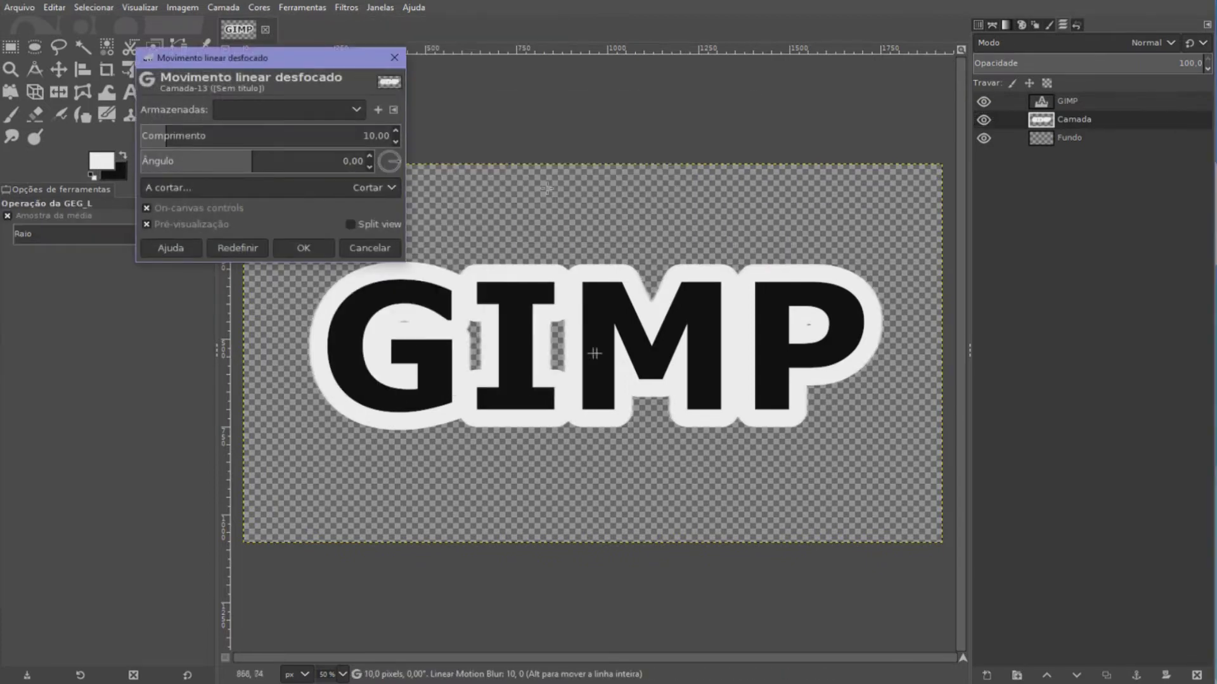
pyautogui.moveTo(327, 167)
pyautogui.mouseDown()
pyautogui.moveTo(267, 163)
pyautogui.moveTo(334, 164)
pyautogui.mouseUp()
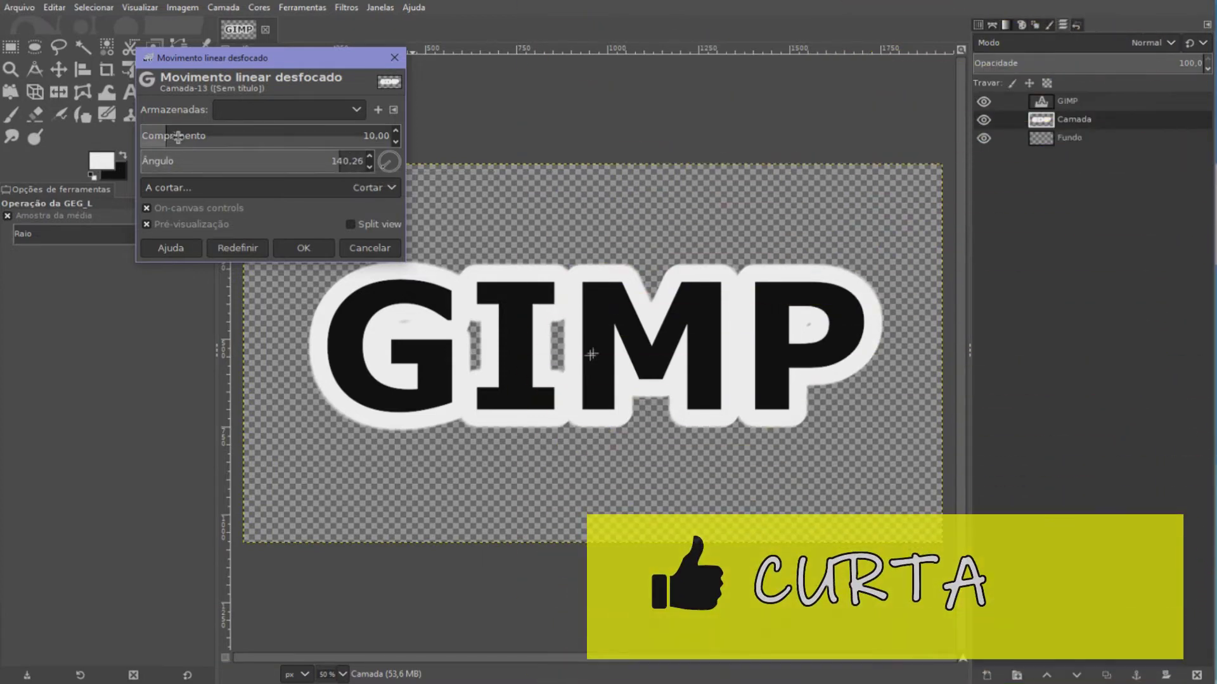
pyautogui.moveTo(166, 140); pyautogui.dragTo(338, 143)
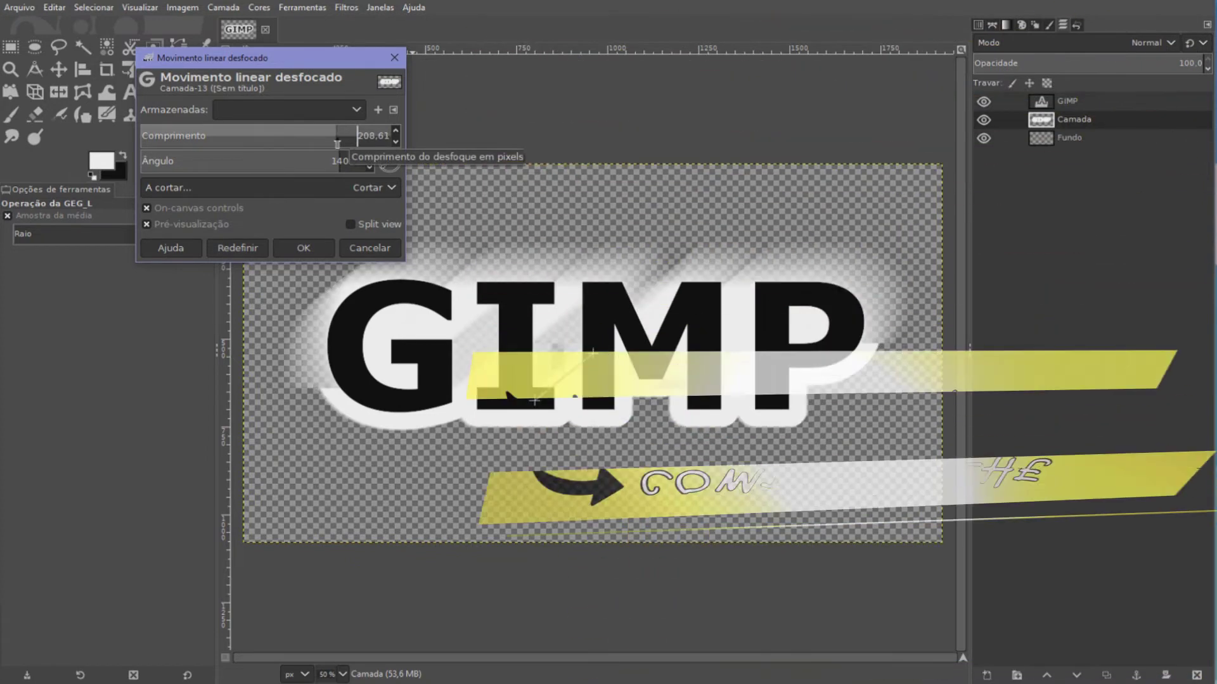
pyautogui.moveTo(337, 143); pyautogui.dragTo(319, 143)
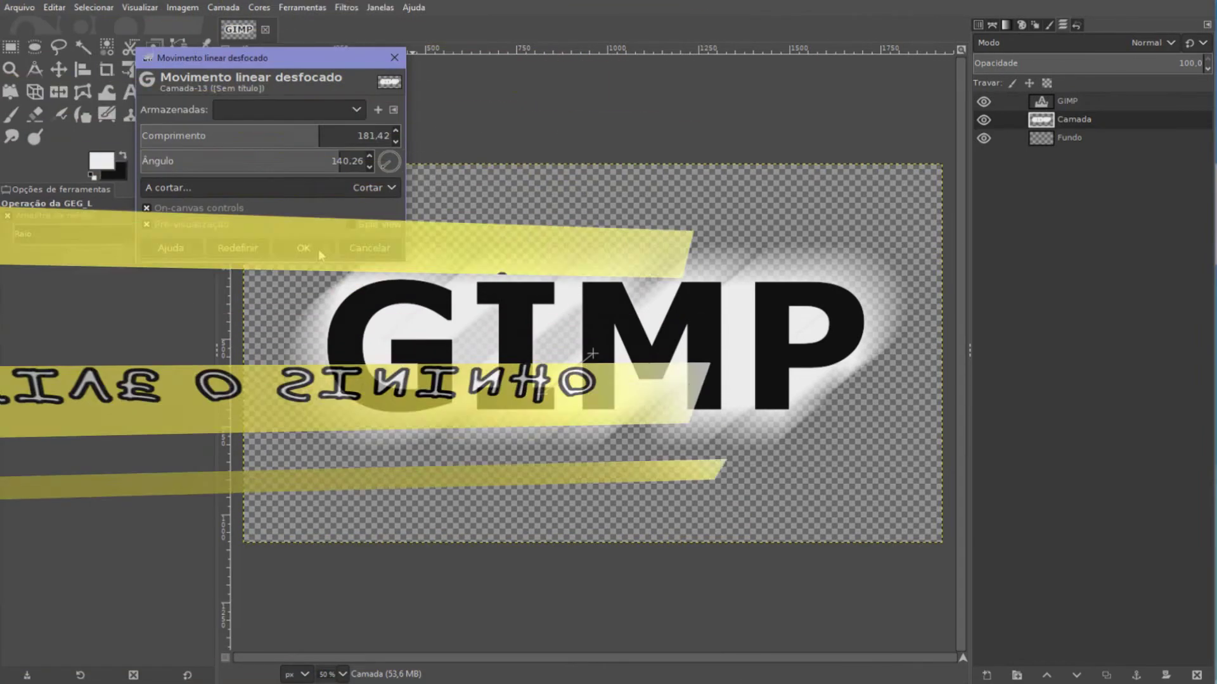
pyautogui.click(318, 246)
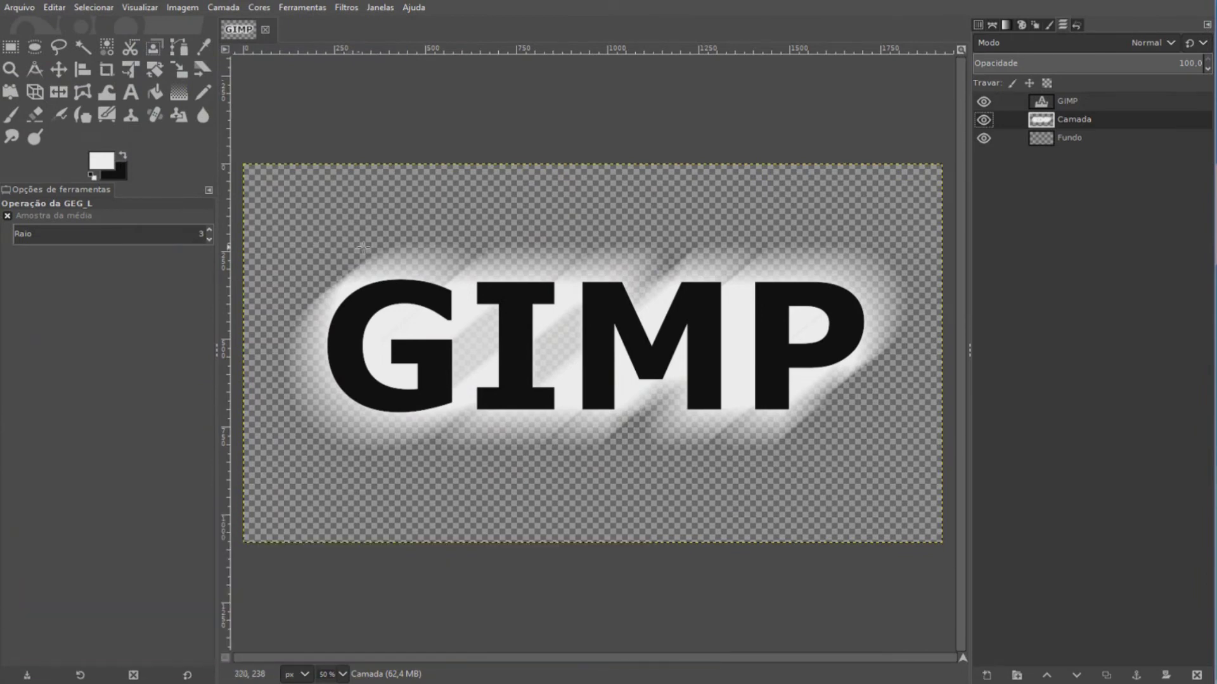
# Step: Load the blurred Camada layer's alpha as a selection (Alfa para a seleção)
pyautogui.rightClick(1082, 119)
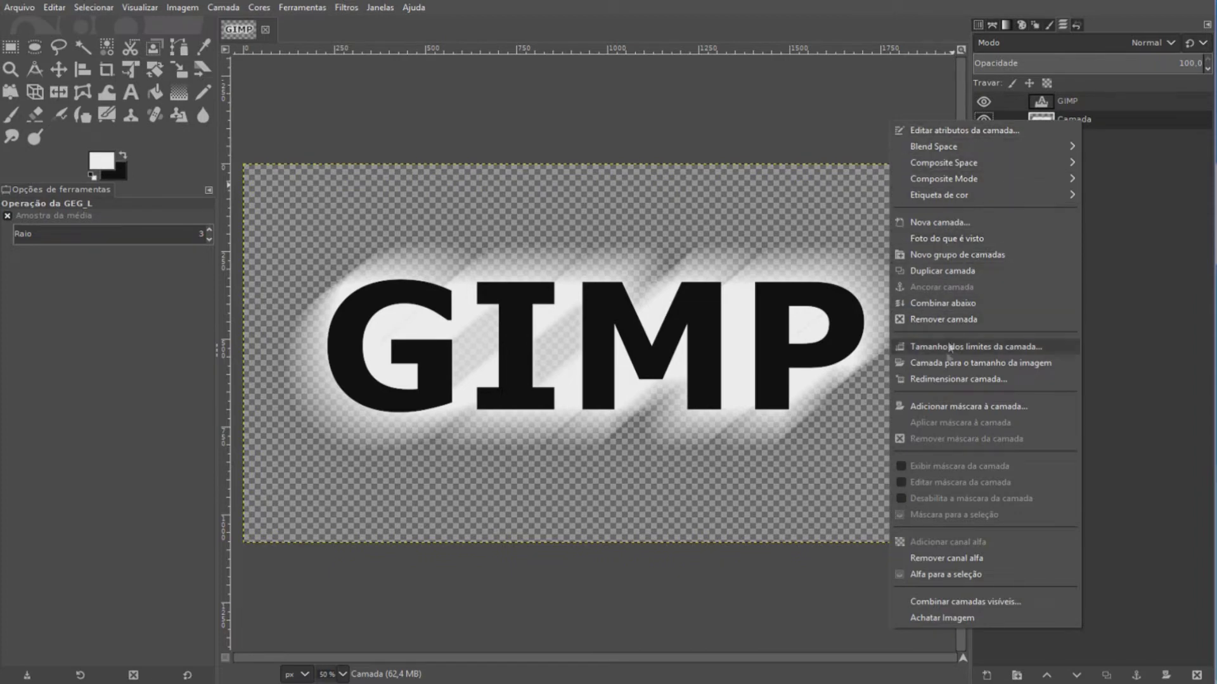
pyautogui.click(948, 574)
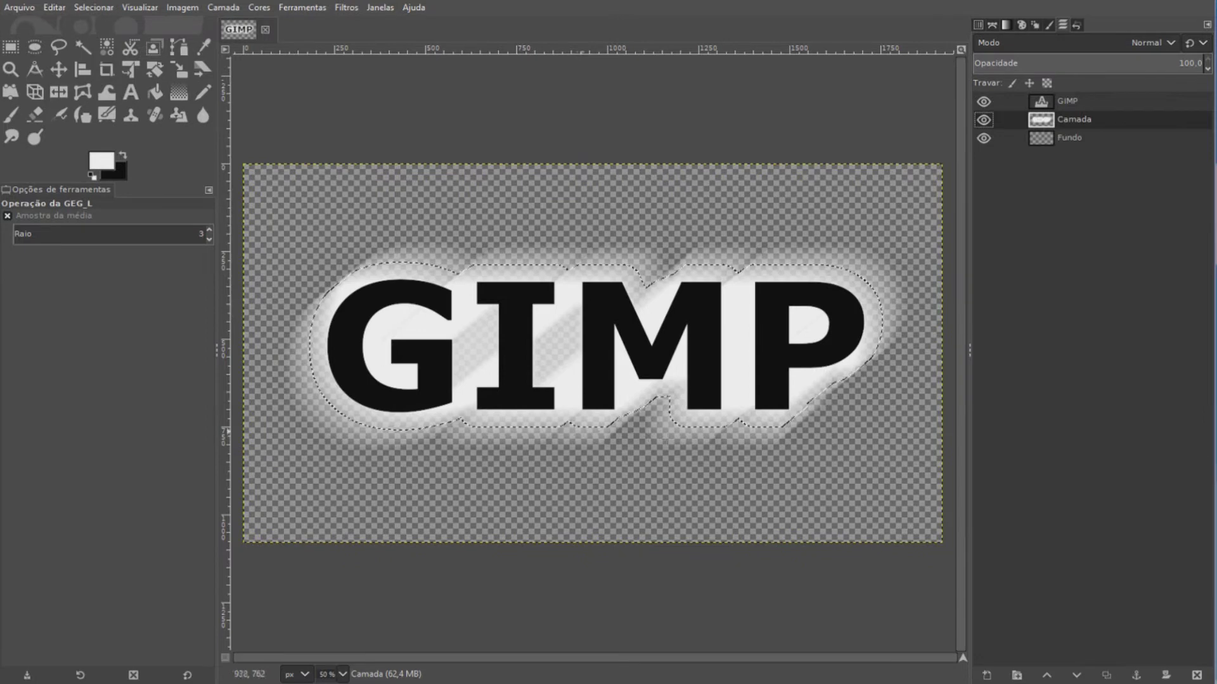
# Step: Bucket-fill the streak selection with white repeatedly until it is solid and opaque
pyautogui.click(156, 93)
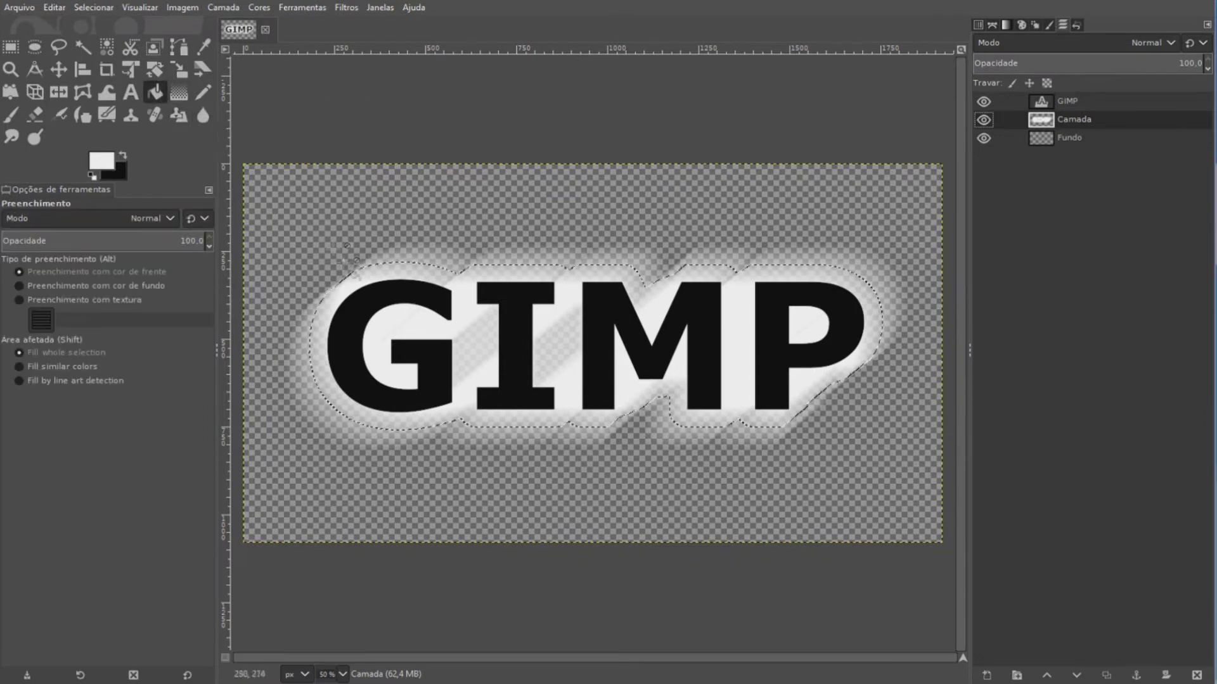
pyautogui.click(436, 276)
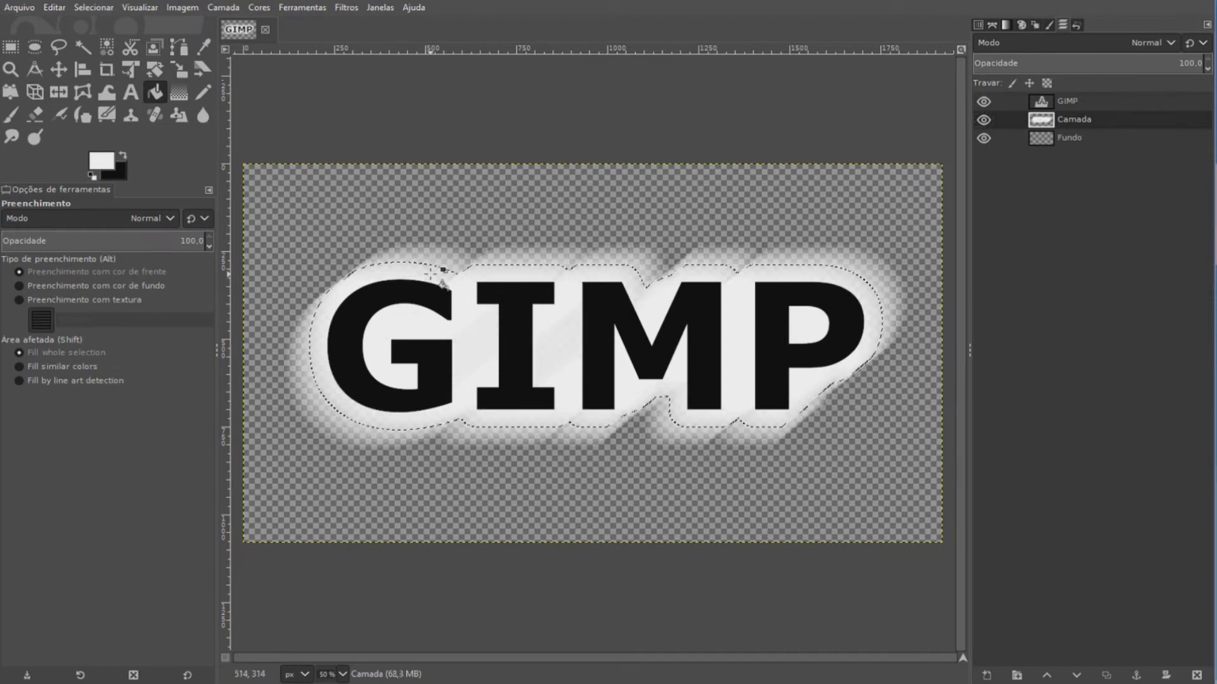
pyautogui.click(436, 276)
pyautogui.click(436, 276)
pyautogui.click(432, 273)
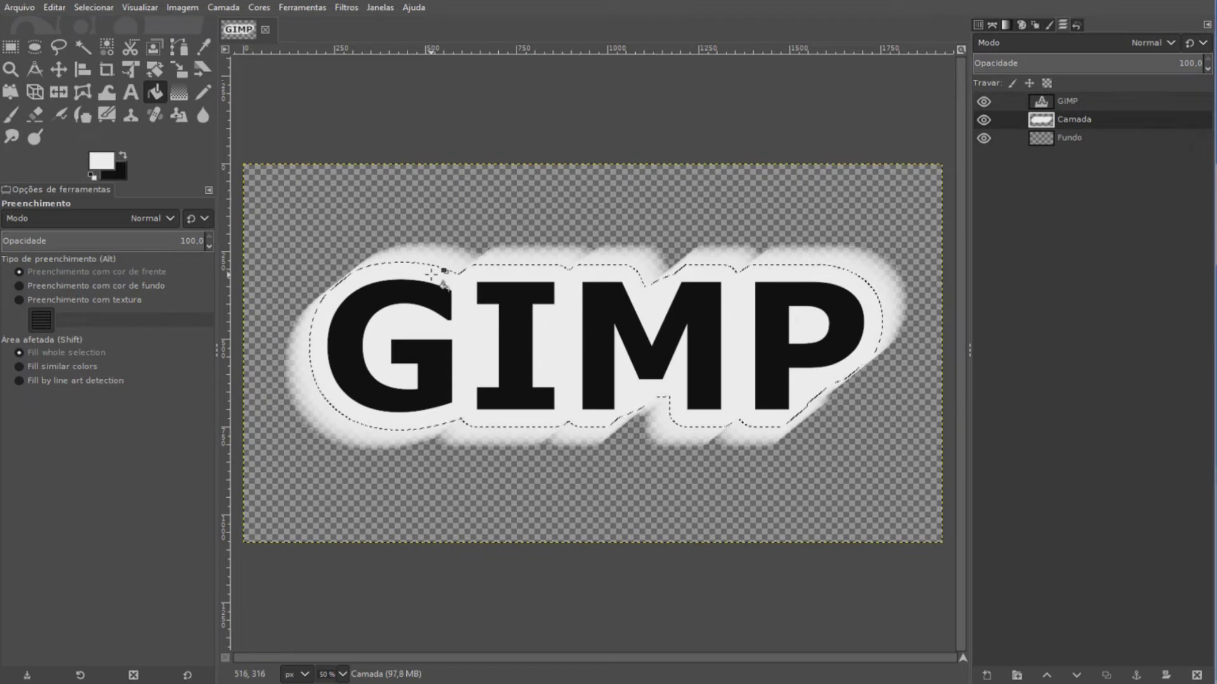
pyautogui.click(445, 282)
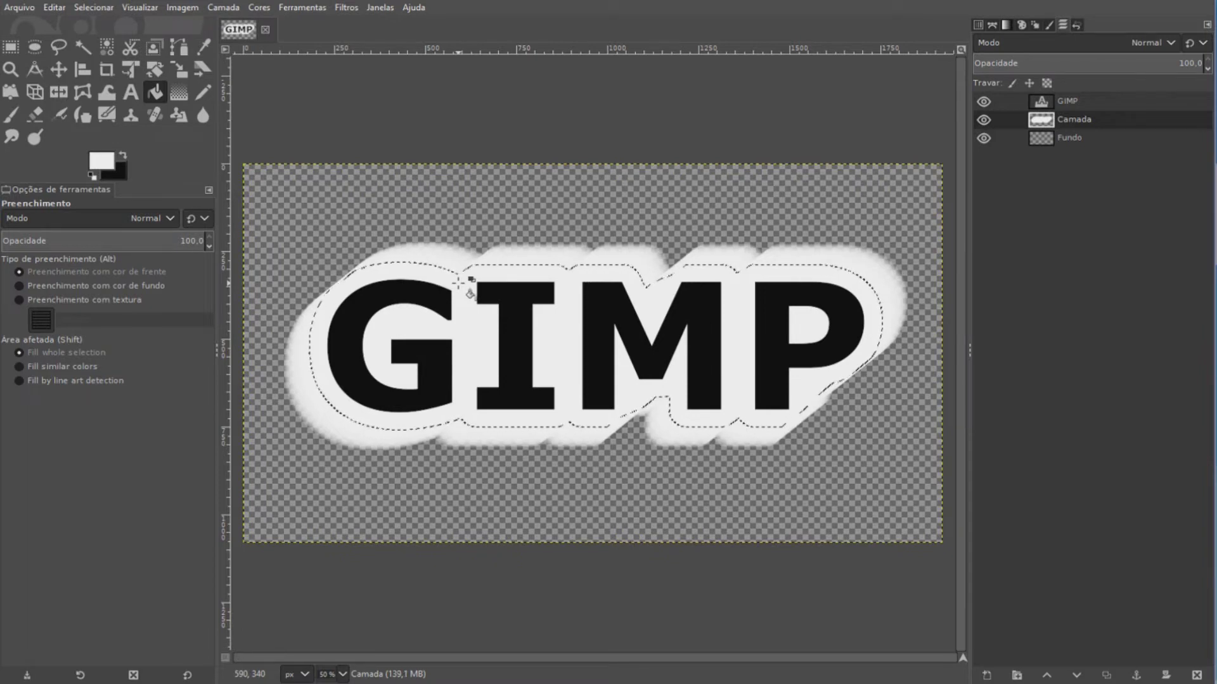
pyautogui.click(458, 283)
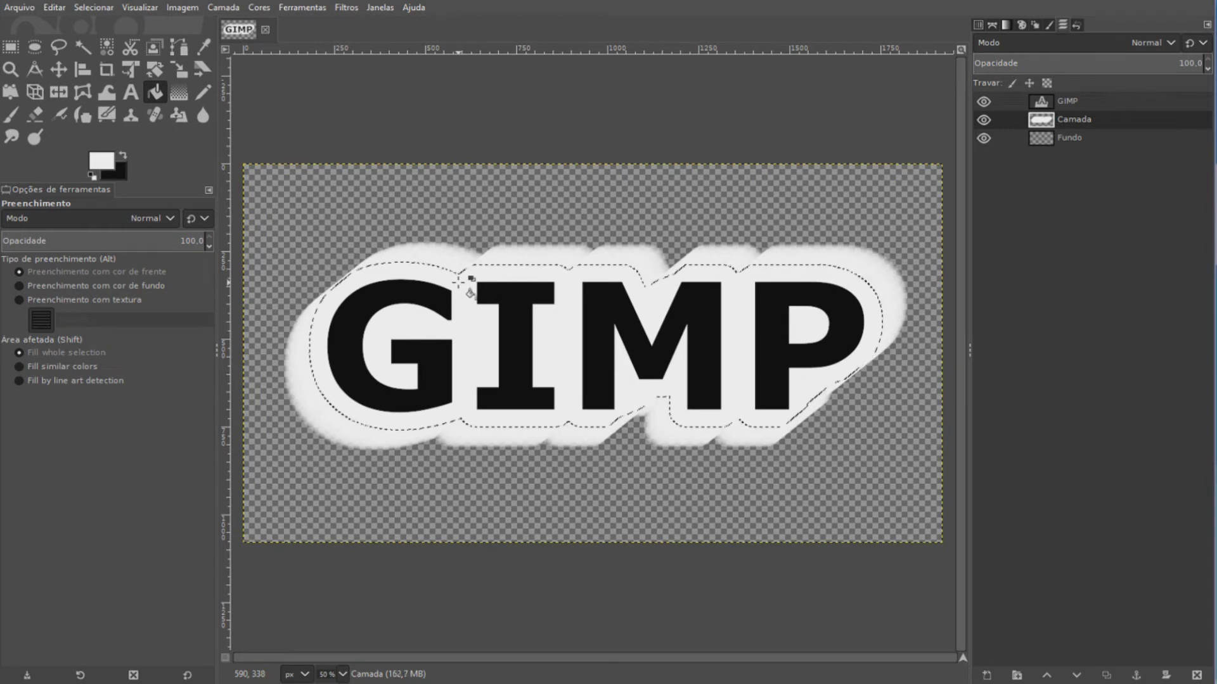
pyautogui.click(449, 277)
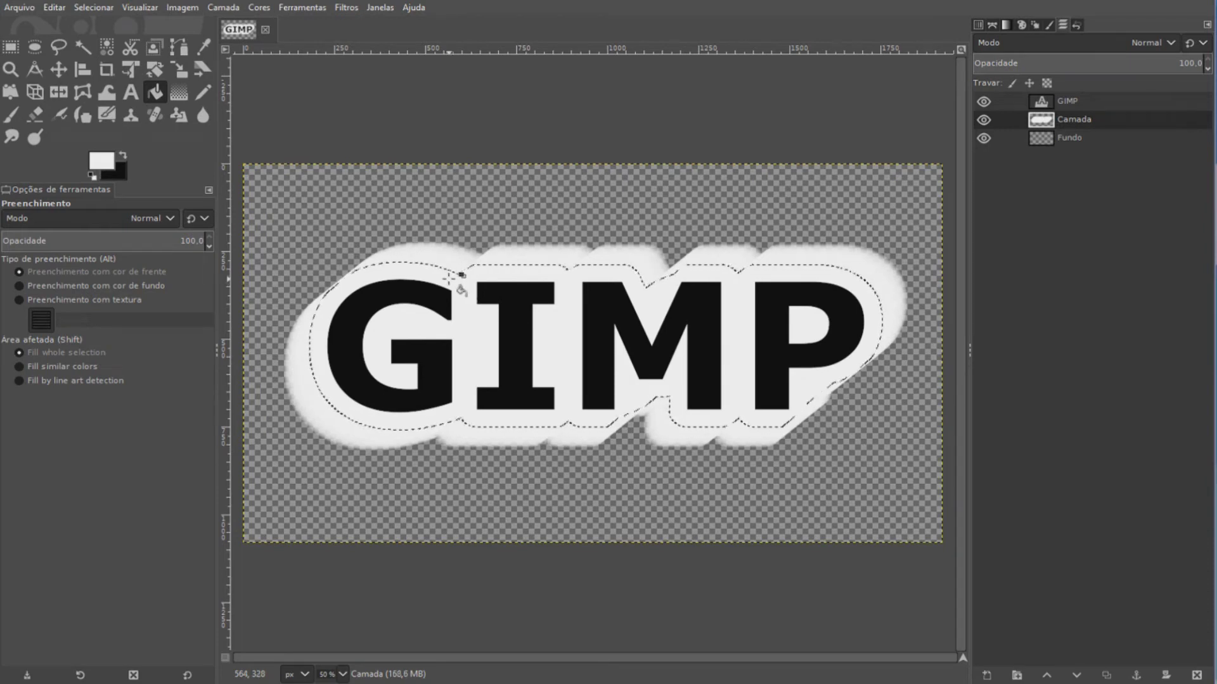
pyautogui.click(450, 277)
pyautogui.click(449, 277)
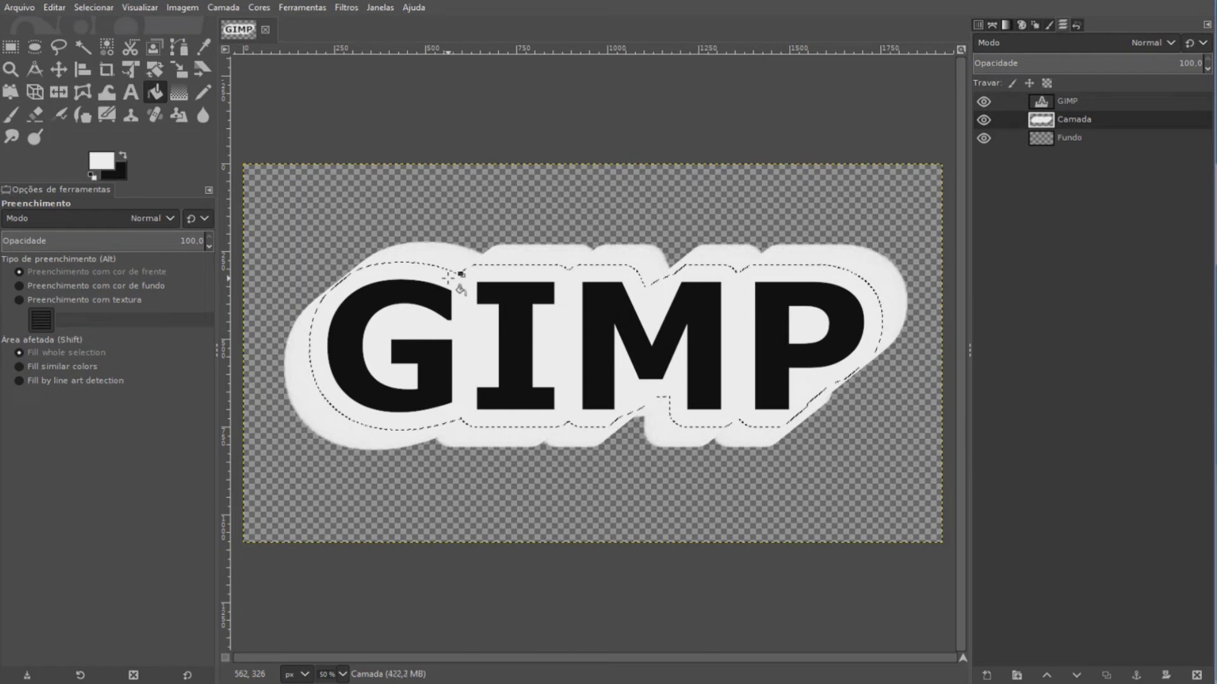
pyautogui.click(449, 277)
pyautogui.click(449, 277)
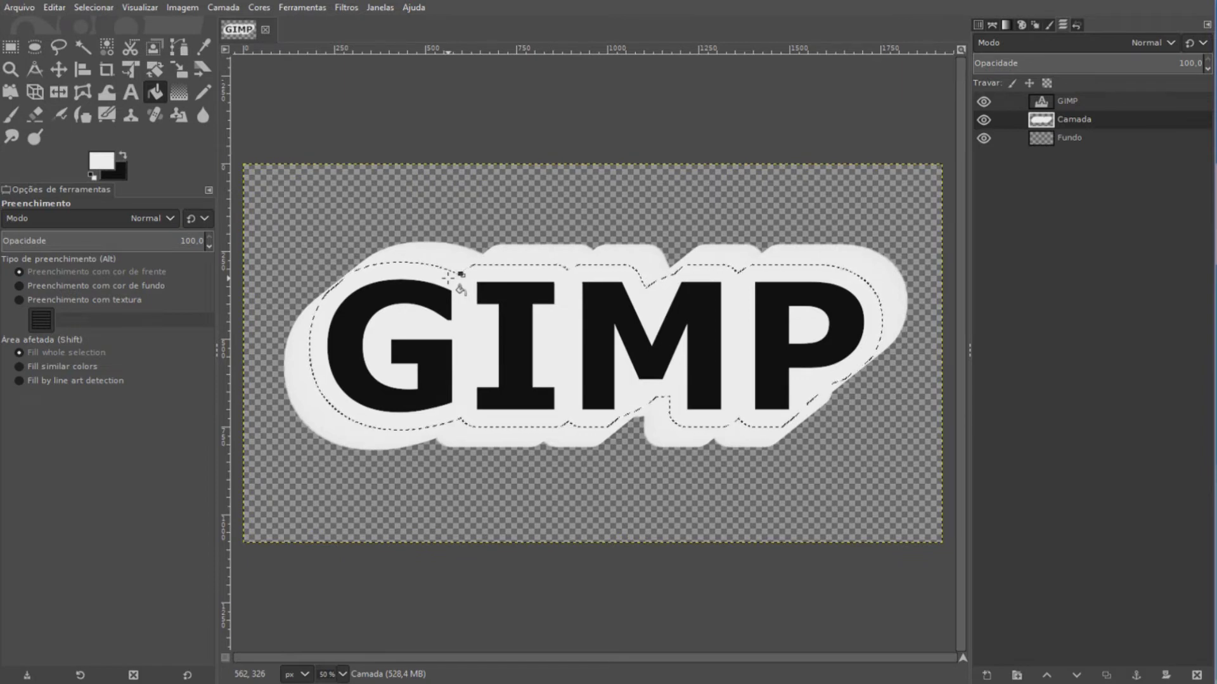
pyautogui.click(97, 7)
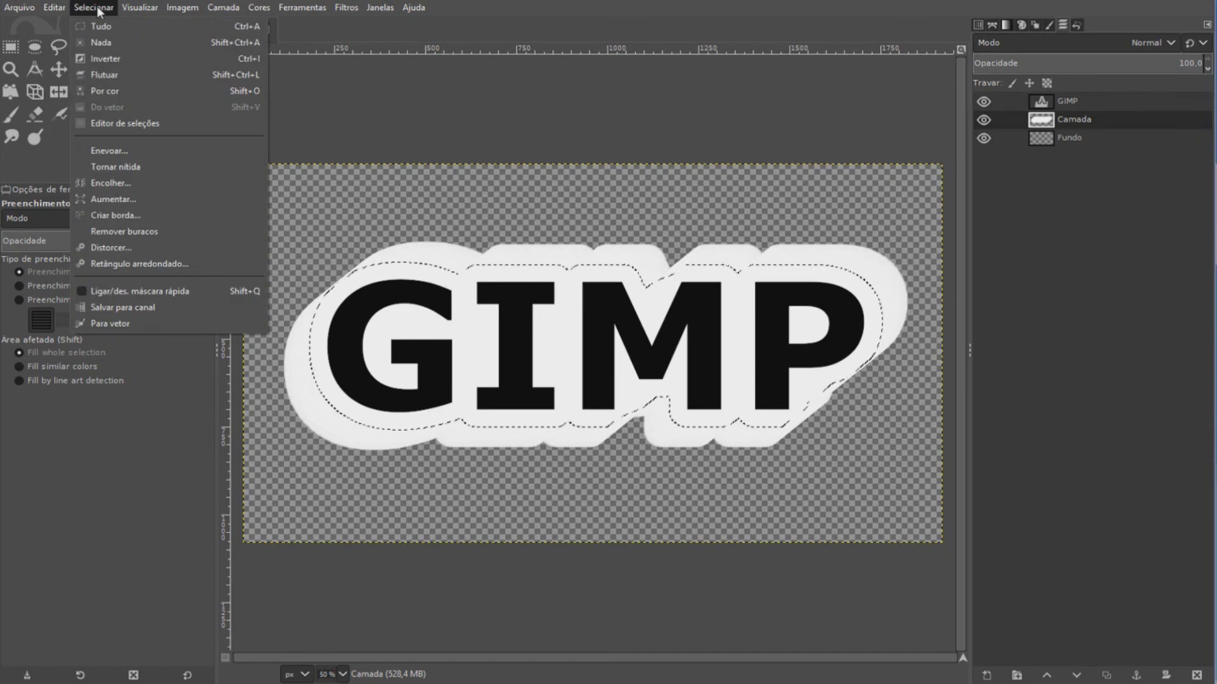
# Step: Remove the selection with Selecionar > Nada and activate the Move tool
pyautogui.click(104, 43)
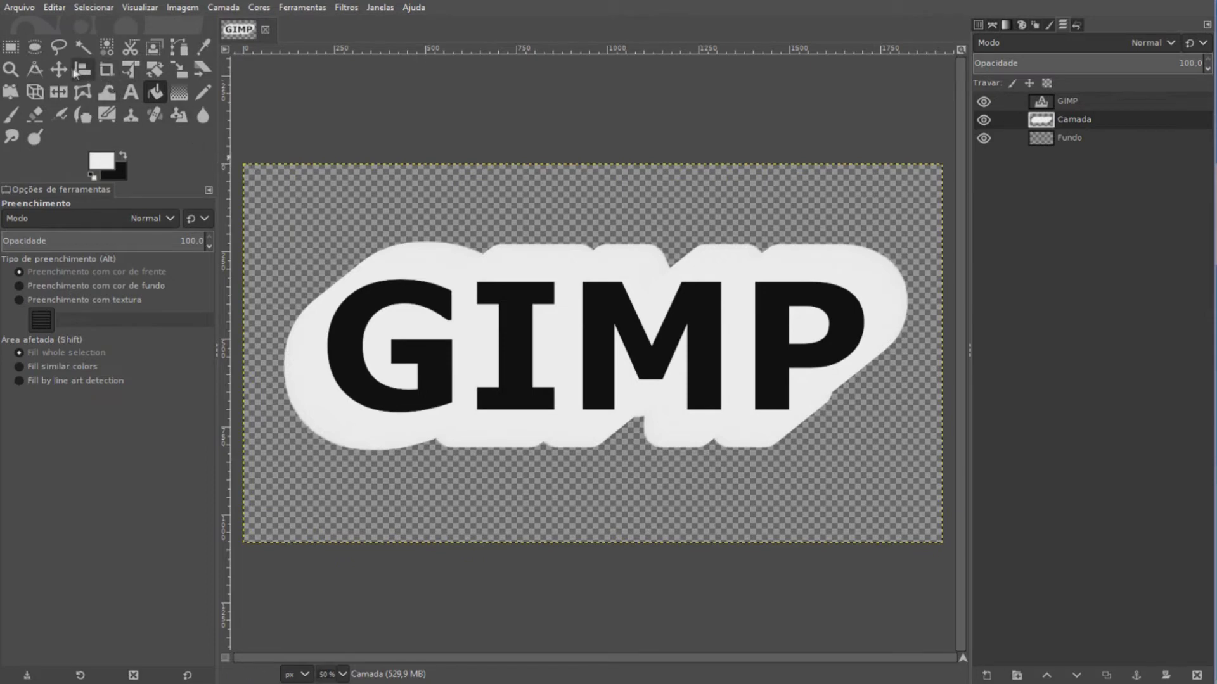
pyautogui.click(59, 67)
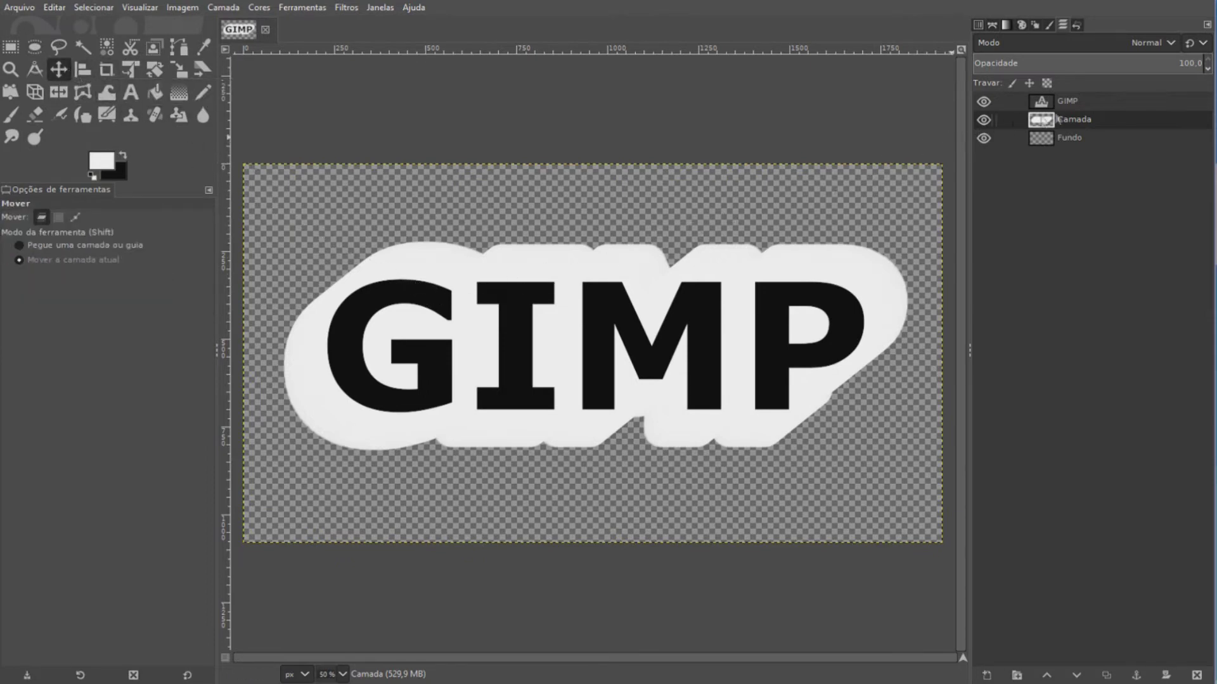
# Step: Shift the GIMP text about 90 px right and 80 px up to centre it over the streak
pyautogui.click(1071, 103)
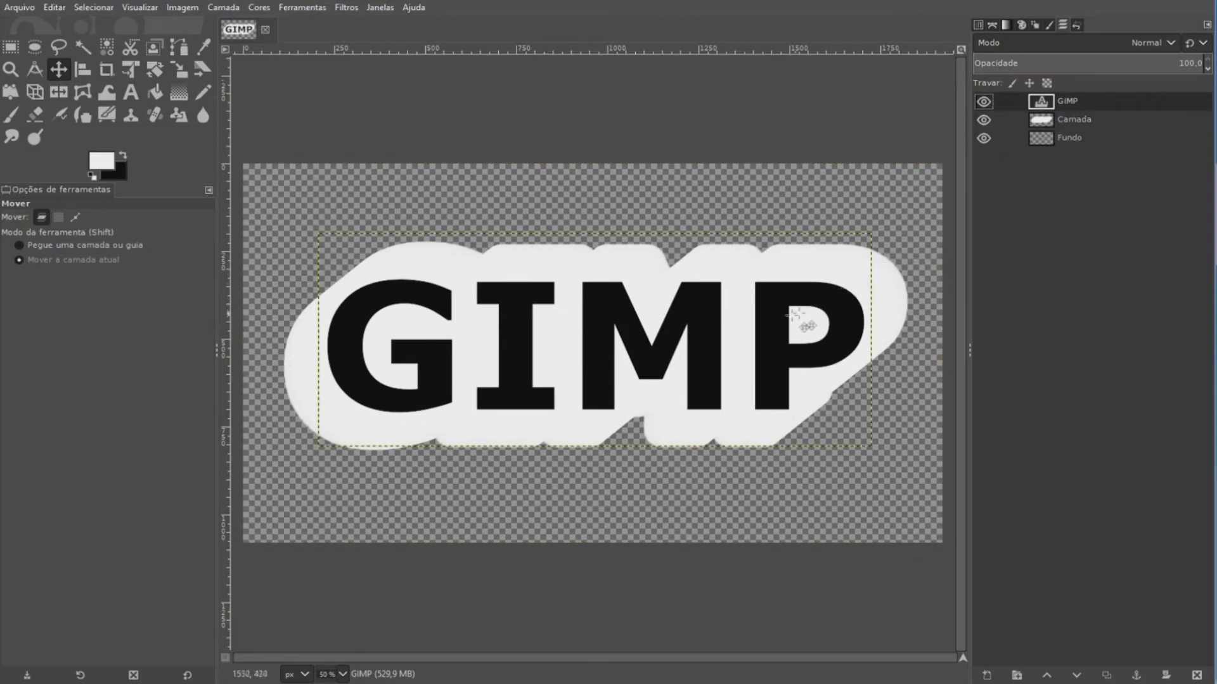
pyautogui.moveTo(778, 318); pyautogui.dragTo(795, 297)
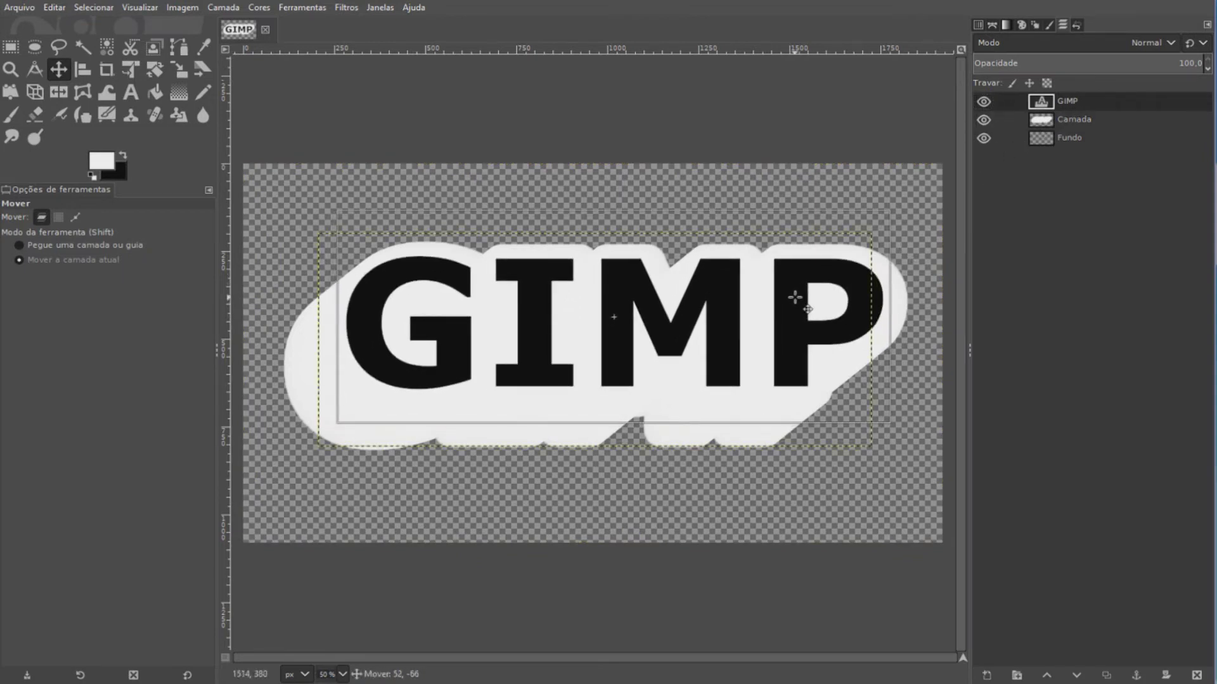
pyautogui.moveTo(794, 298); pyautogui.dragTo(807, 297)
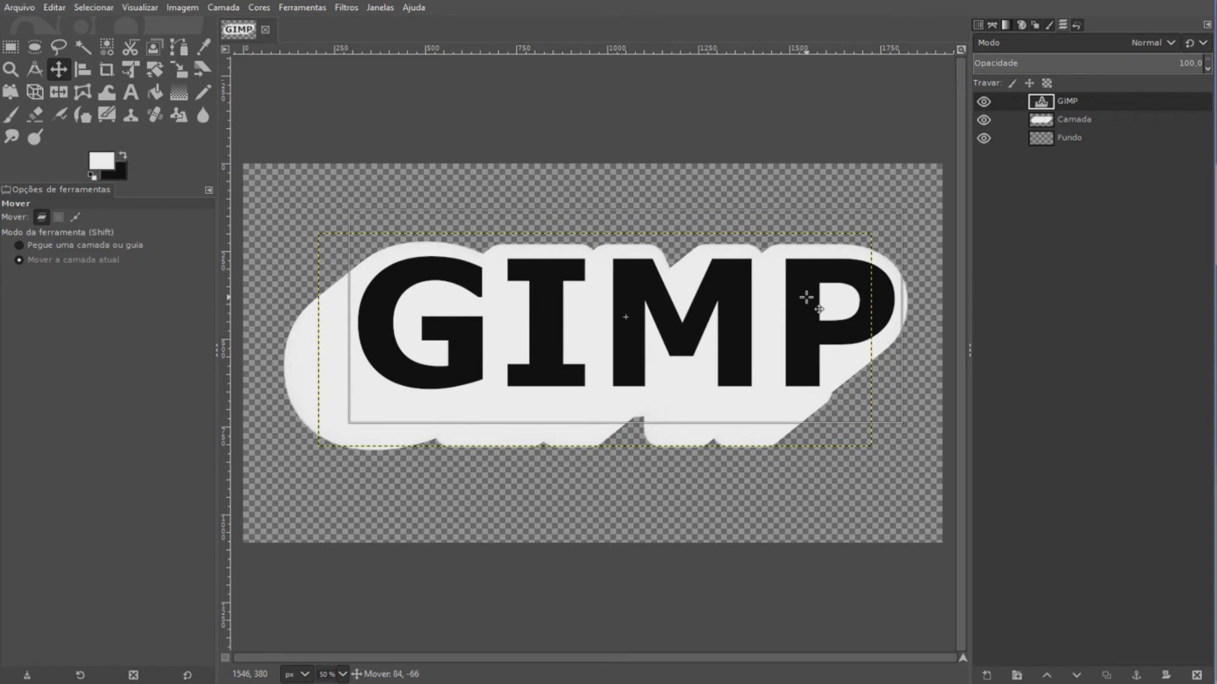
pyautogui.moveTo(806, 297); pyautogui.dragTo(802, 292)
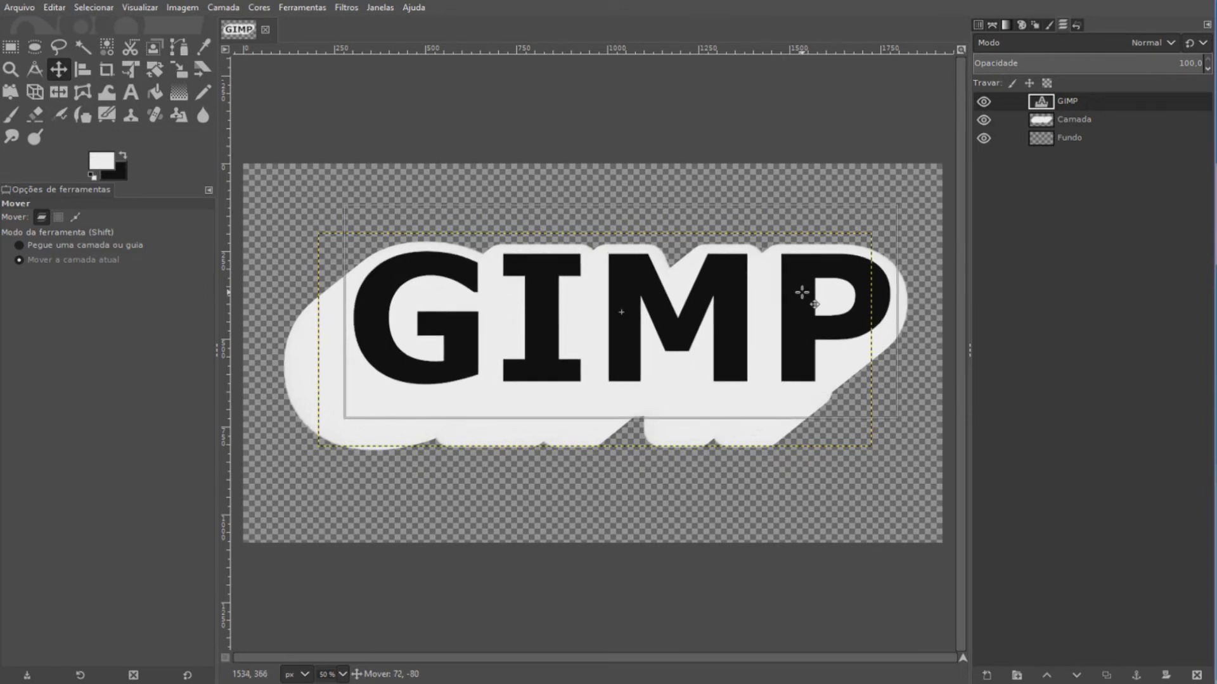
pyautogui.moveTo(802, 292); pyautogui.dragTo(811, 294)
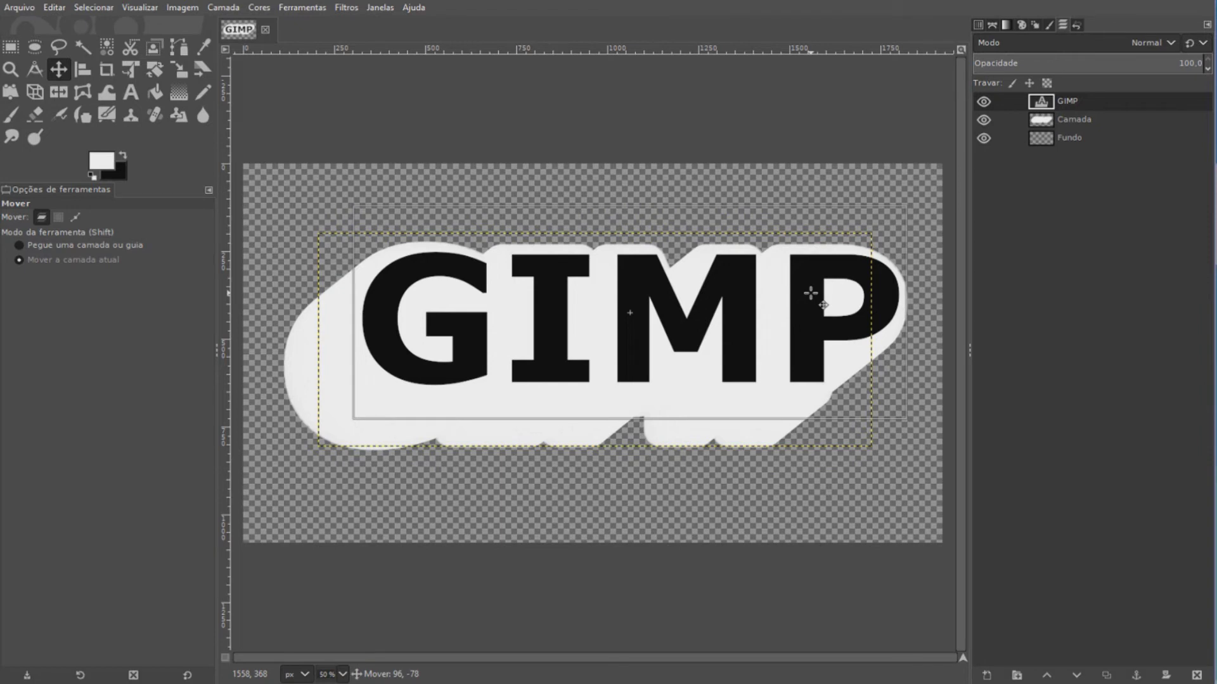
pyautogui.moveTo(811, 294); pyautogui.dragTo(806, 292)
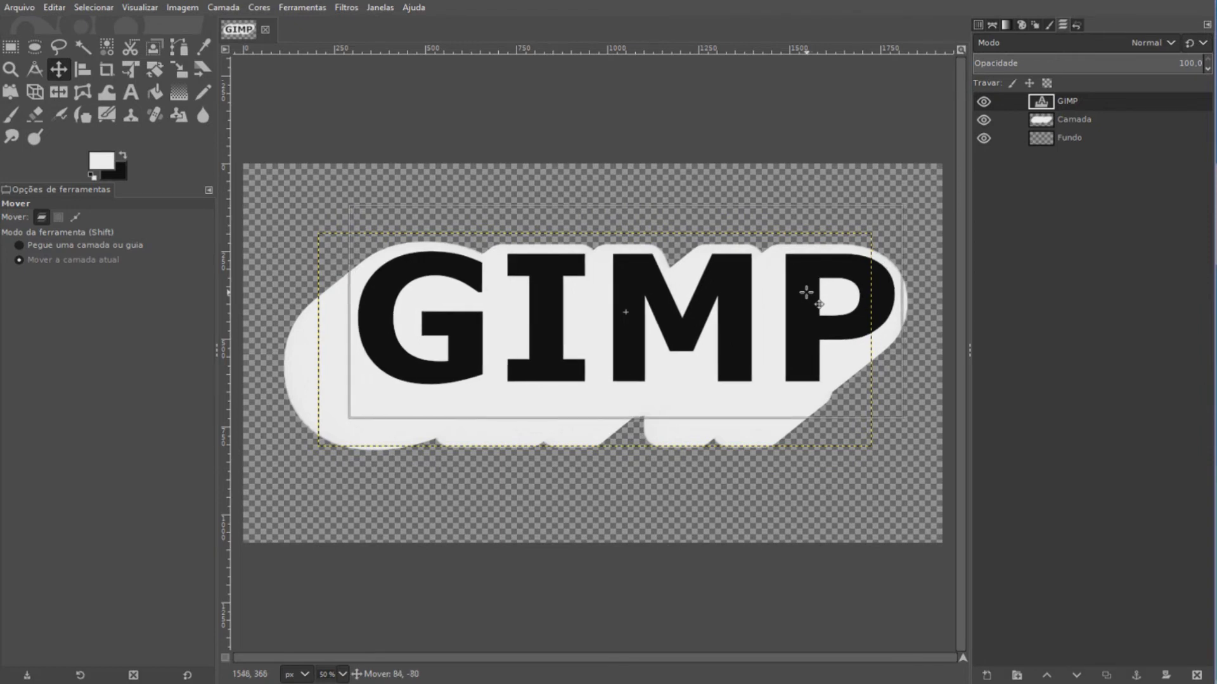
pyautogui.moveTo(806, 293); pyautogui.dragTo(806, 292)
pyautogui.moveTo(806, 292); pyautogui.dragTo(809, 292)
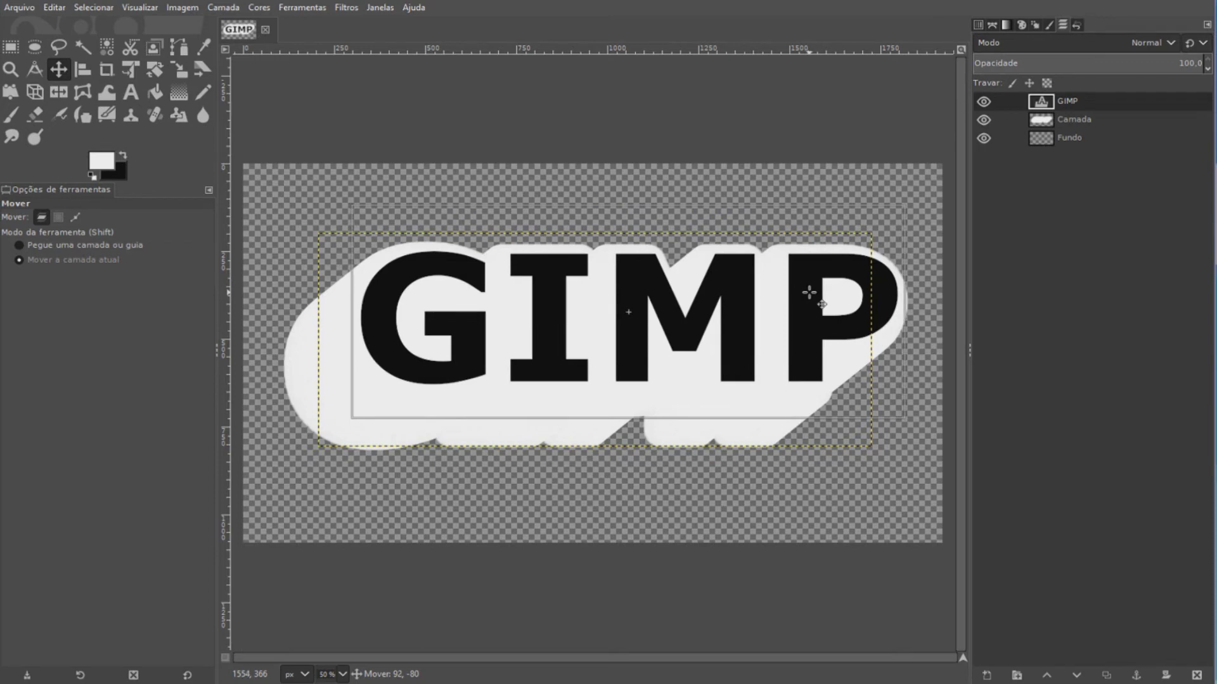
pyautogui.moveTo(809, 292); pyautogui.dragTo(810, 293)
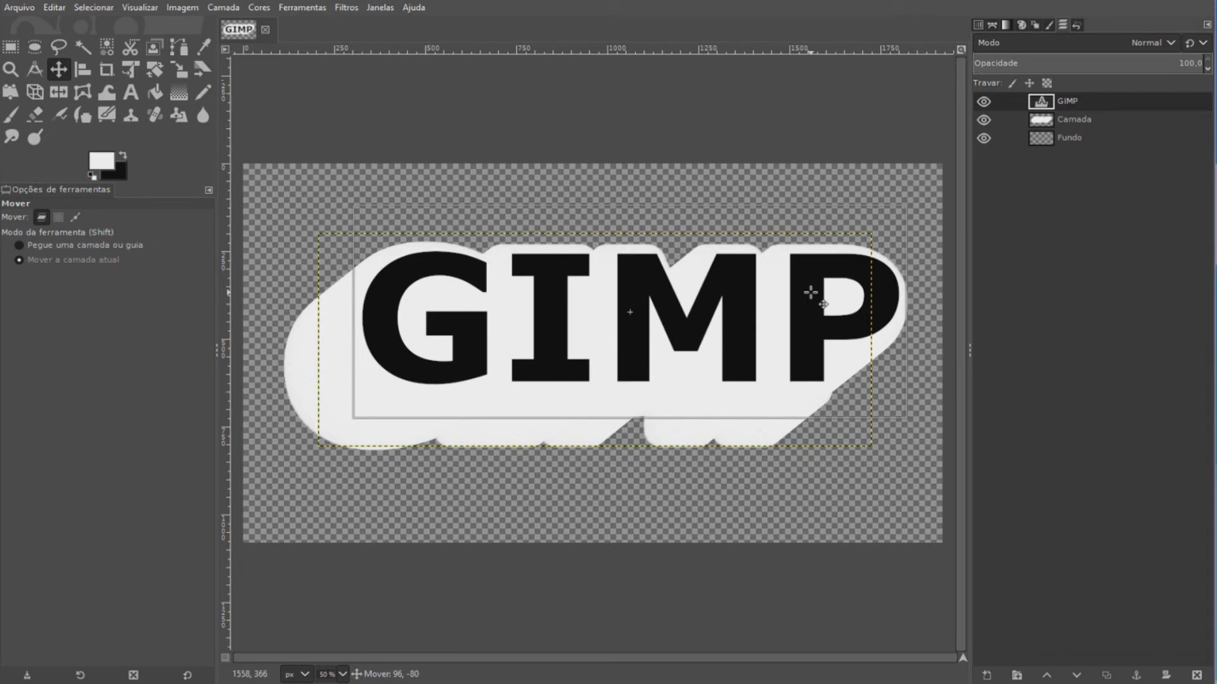
pyautogui.moveTo(810, 293); pyautogui.dragTo(808, 292)
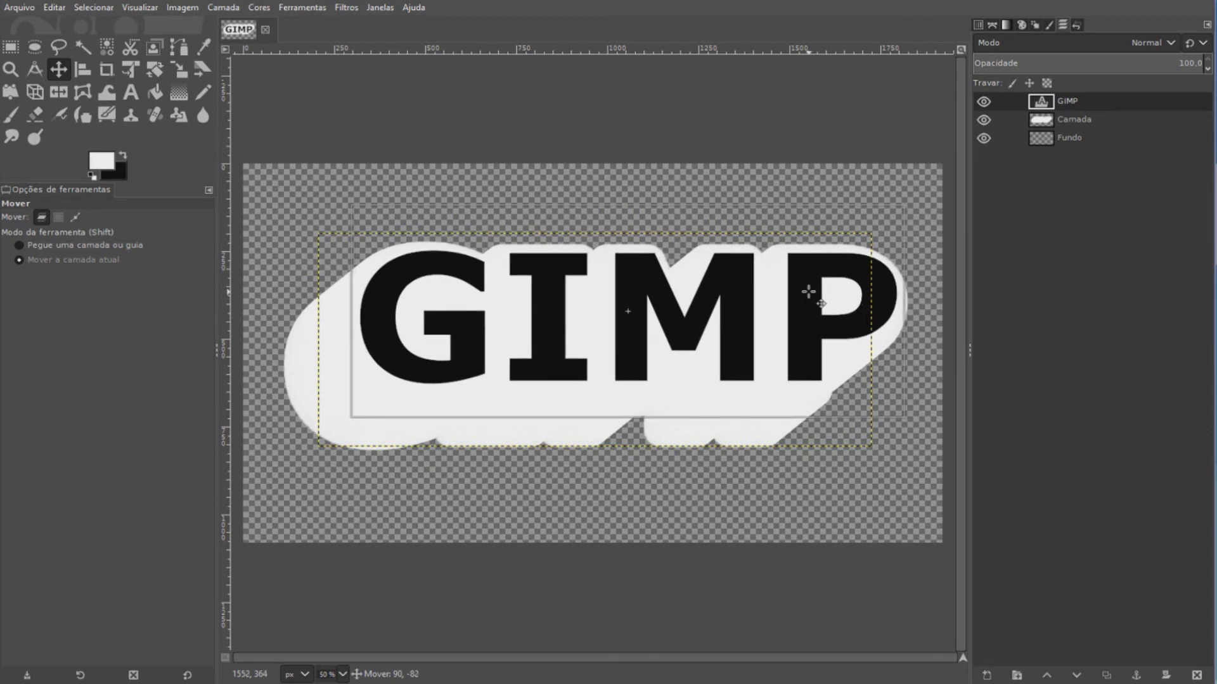
pyautogui.moveTo(809, 291); pyautogui.dragTo(808, 292)
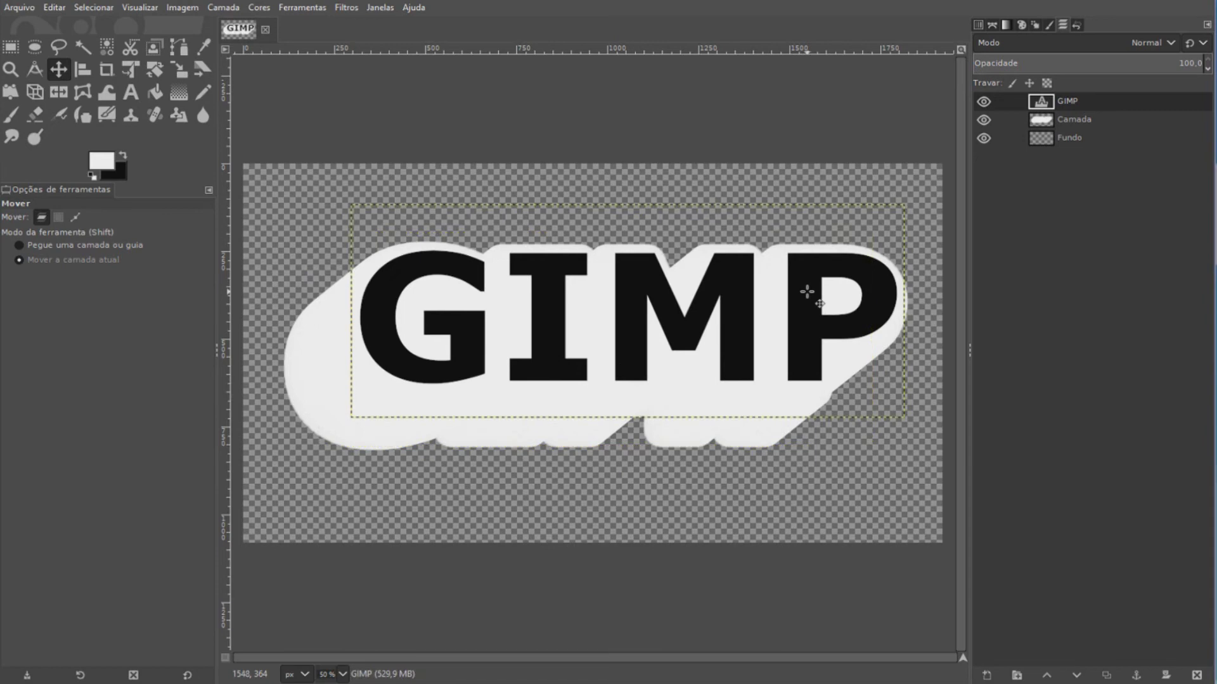
pyautogui.rightClick(1063, 100)
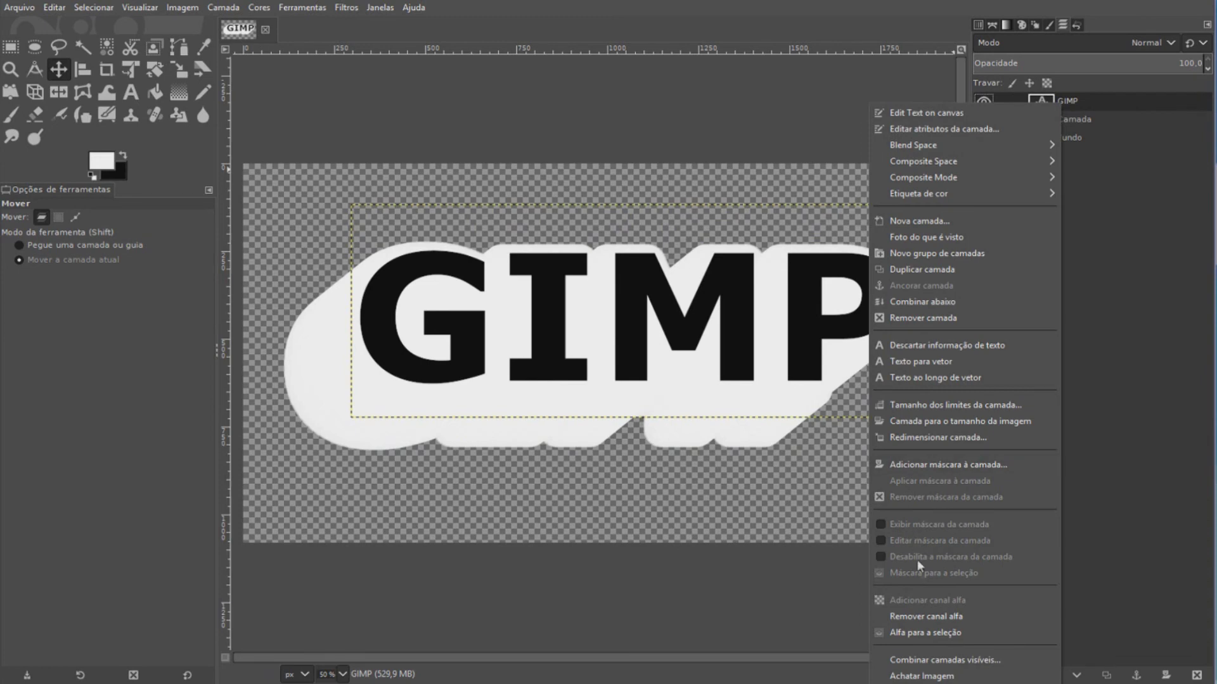
# Step: Load the GIMP letters as a selection, make Camada active, and hide the GIMP text layer
pyautogui.click(934, 632)
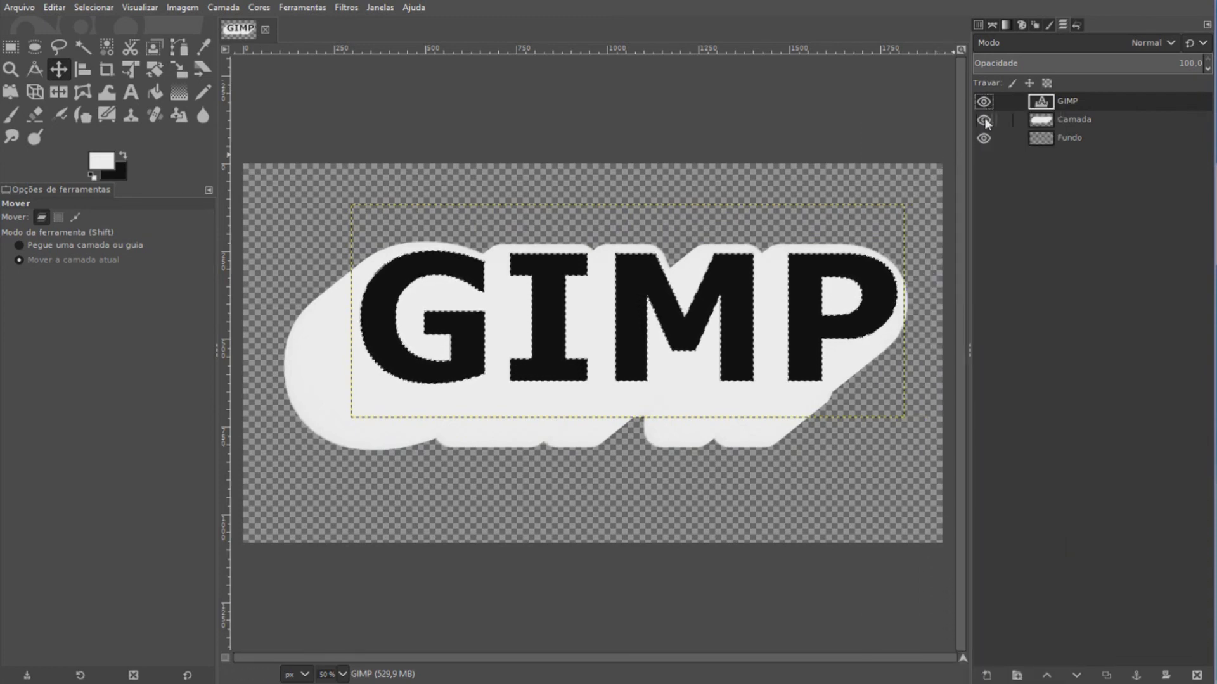
pyautogui.click(1077, 117)
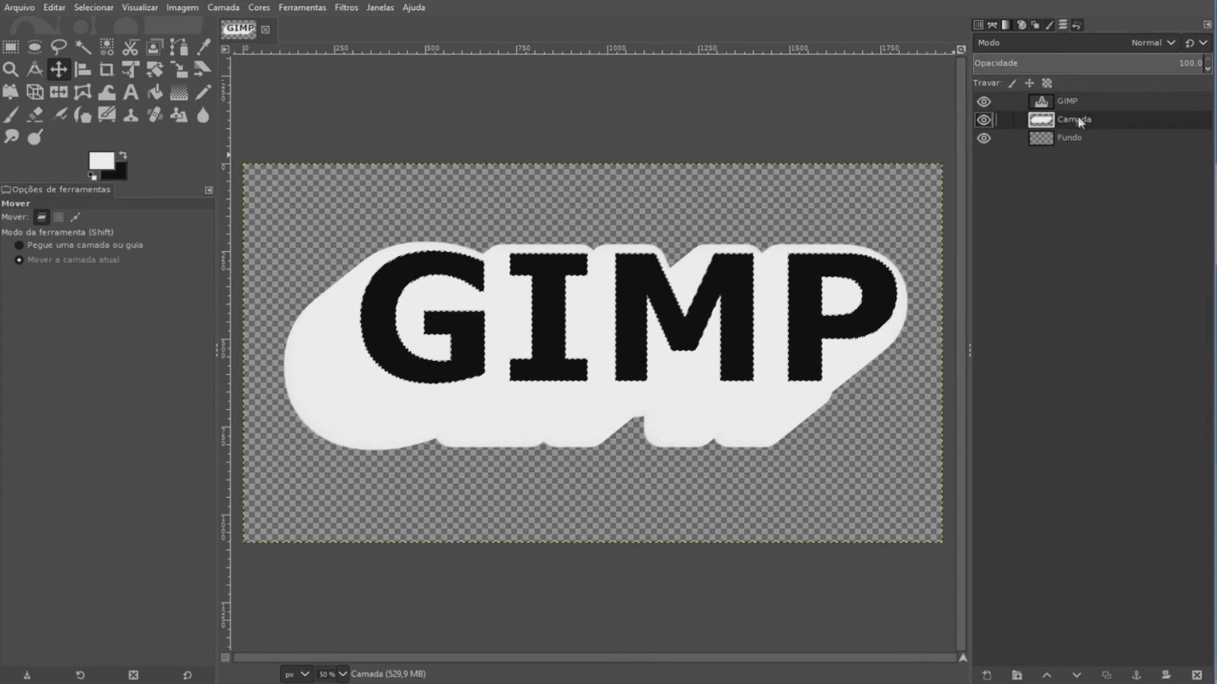
pyautogui.click(987, 100)
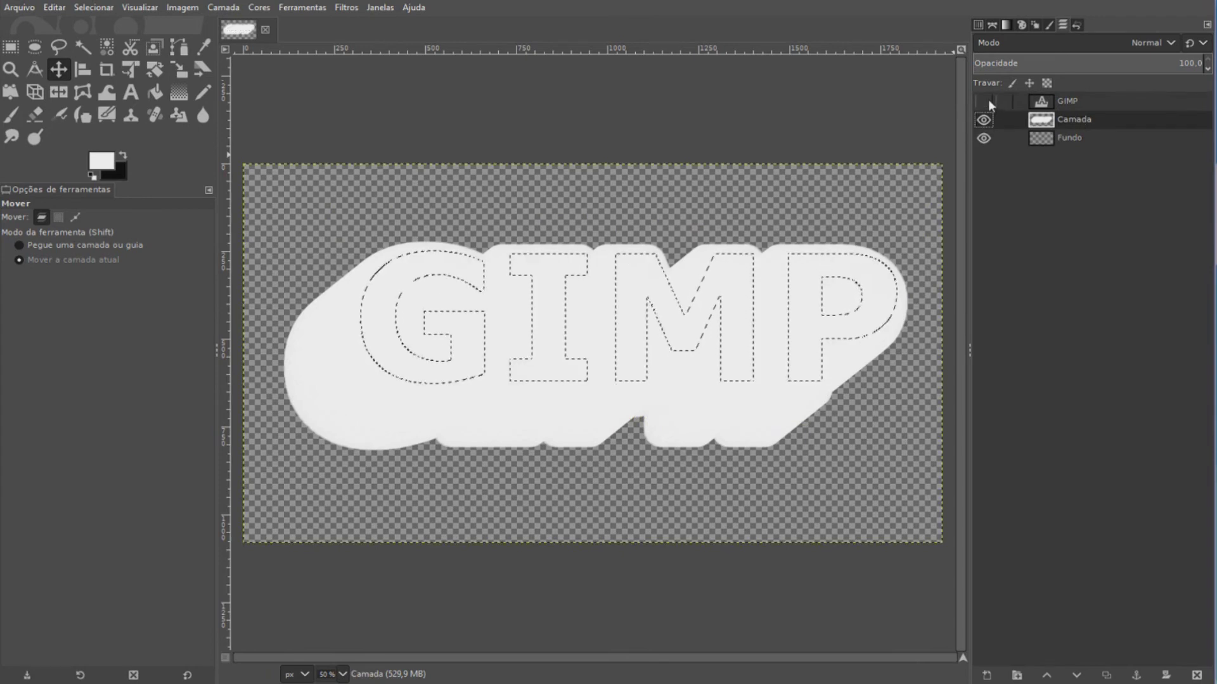
pyautogui.click(55, 7)
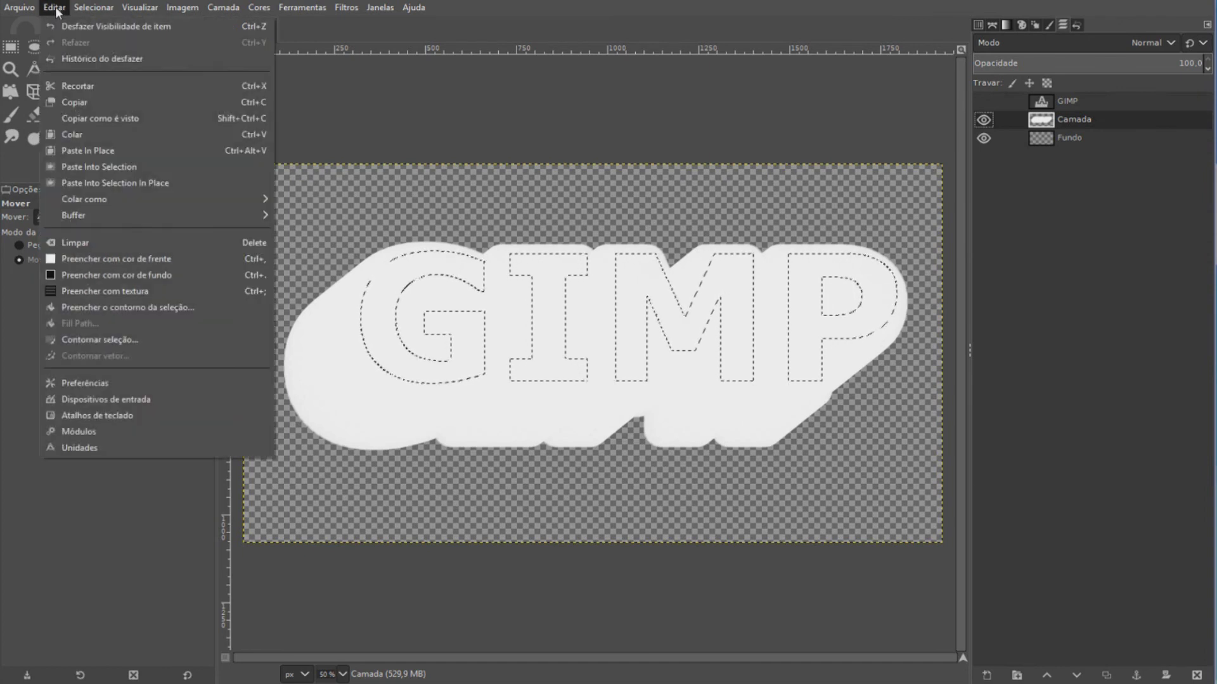
# Step: Clear the letter shapes from the white Camada outline, deselect all, and make Fundo active
pyautogui.click(79, 242)
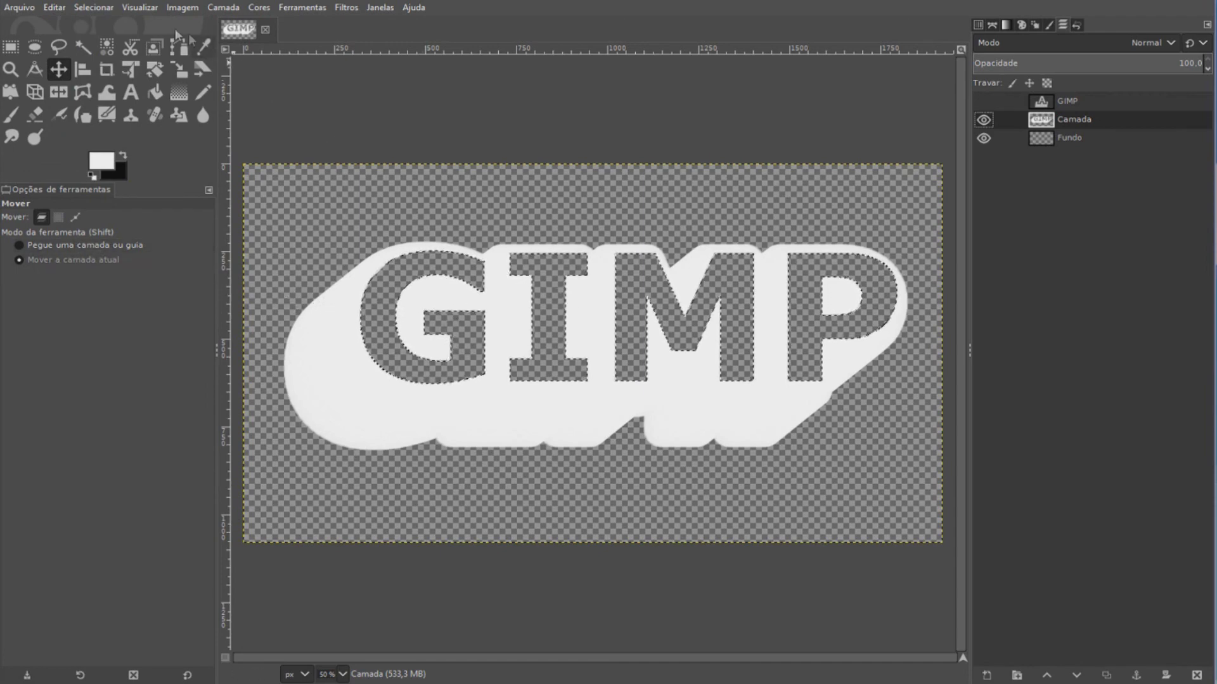
pyautogui.click(94, 6)
pyautogui.click(98, 40)
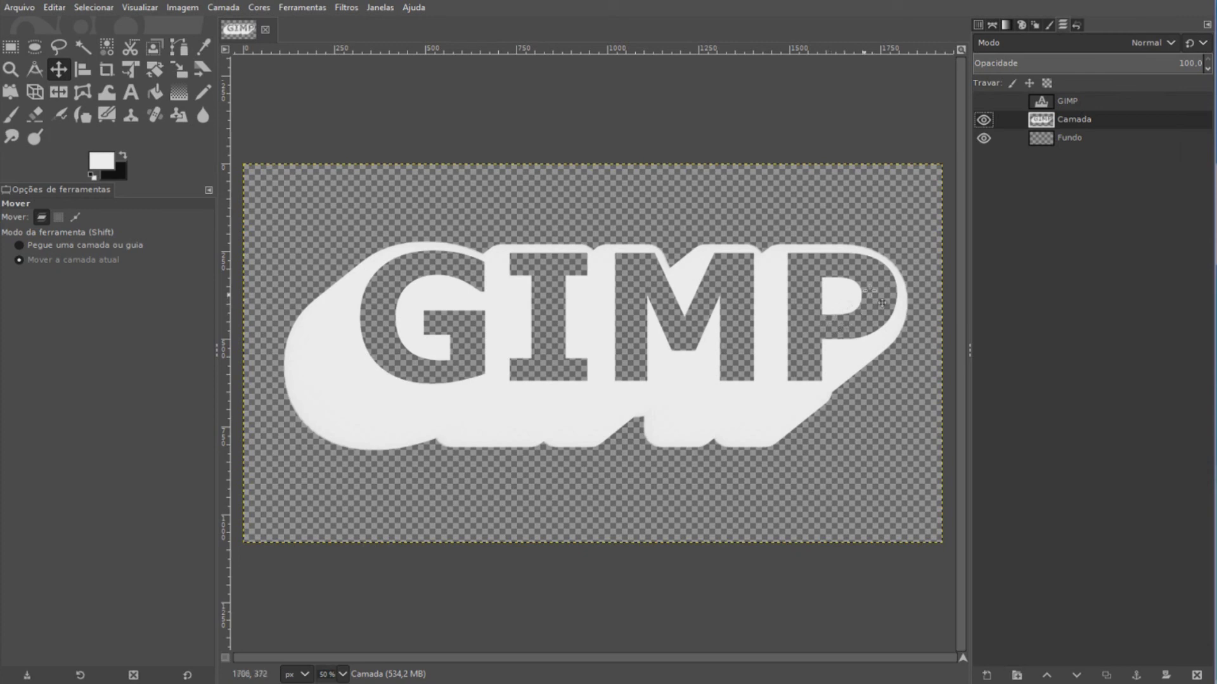
pyautogui.click(1082, 142)
# Step: Render a Plasma fill with turbulence 0.610 on Fundo, with Camada hidden meanwhile
pyautogui.click(984, 120)
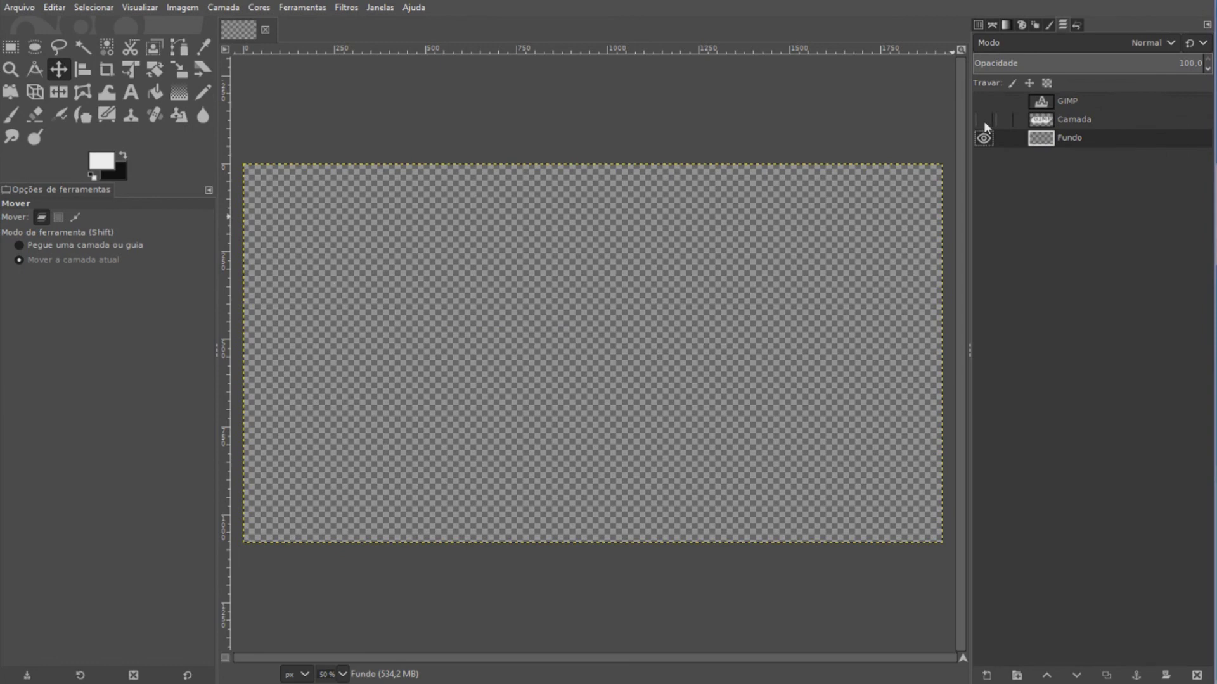
pyautogui.click(346, 8)
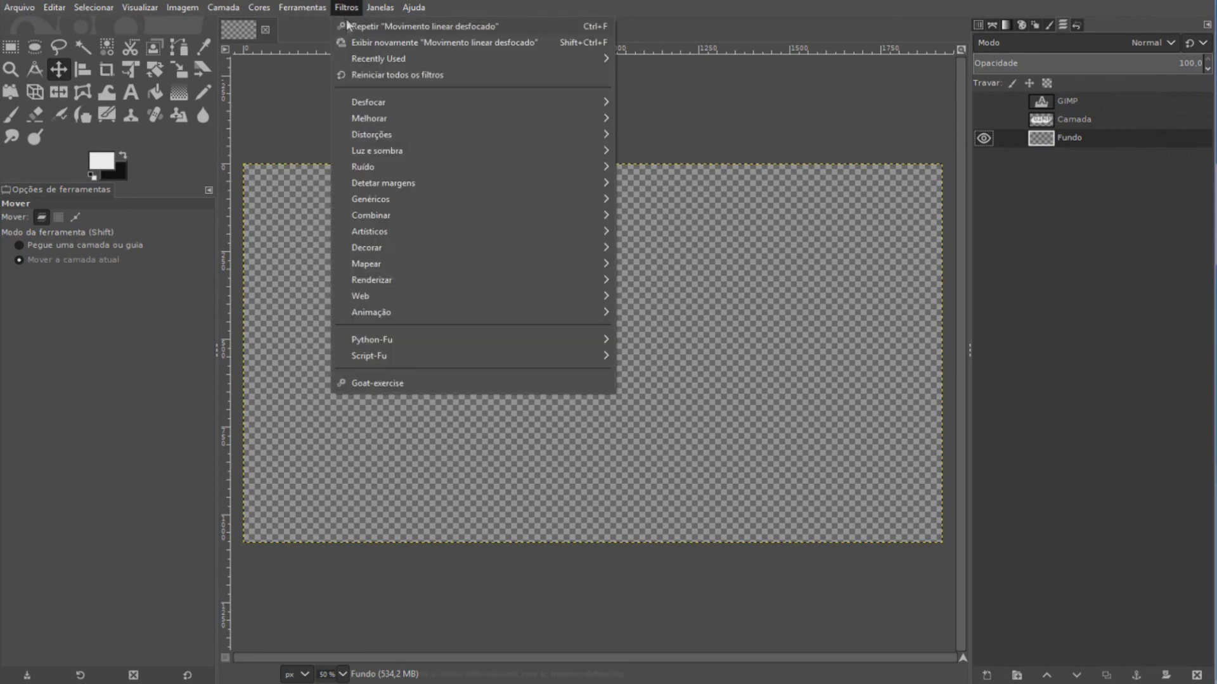
pyautogui.moveTo(470, 279)
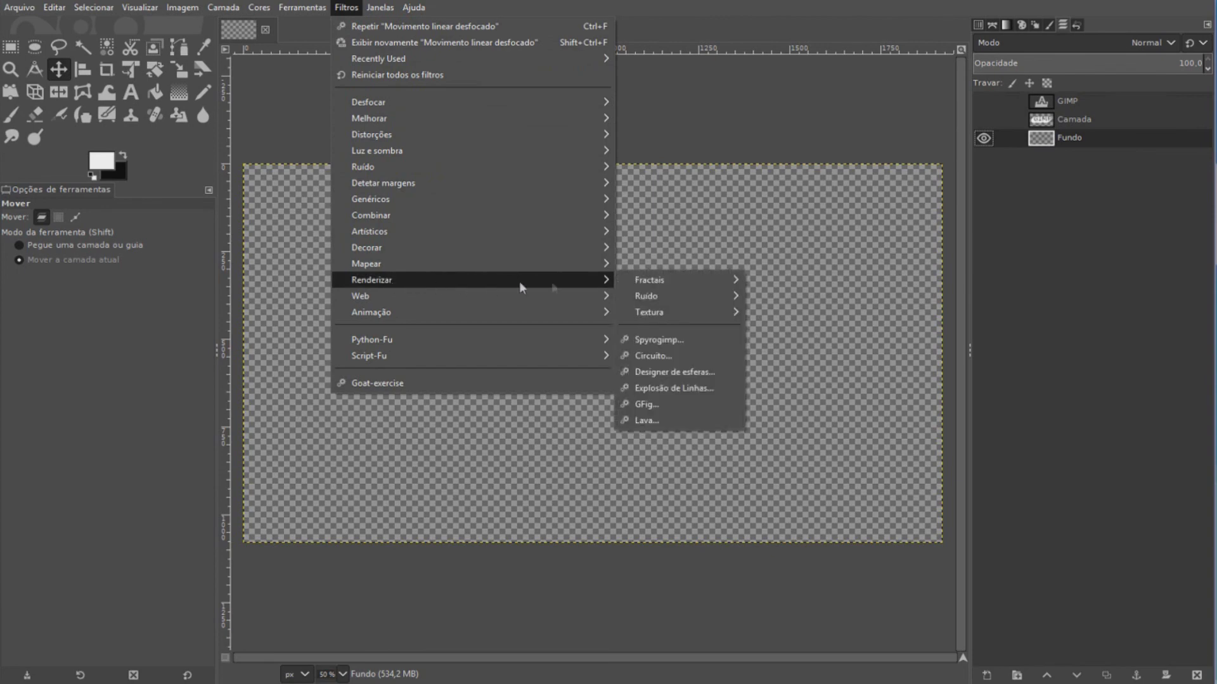
pyautogui.moveTo(679, 296)
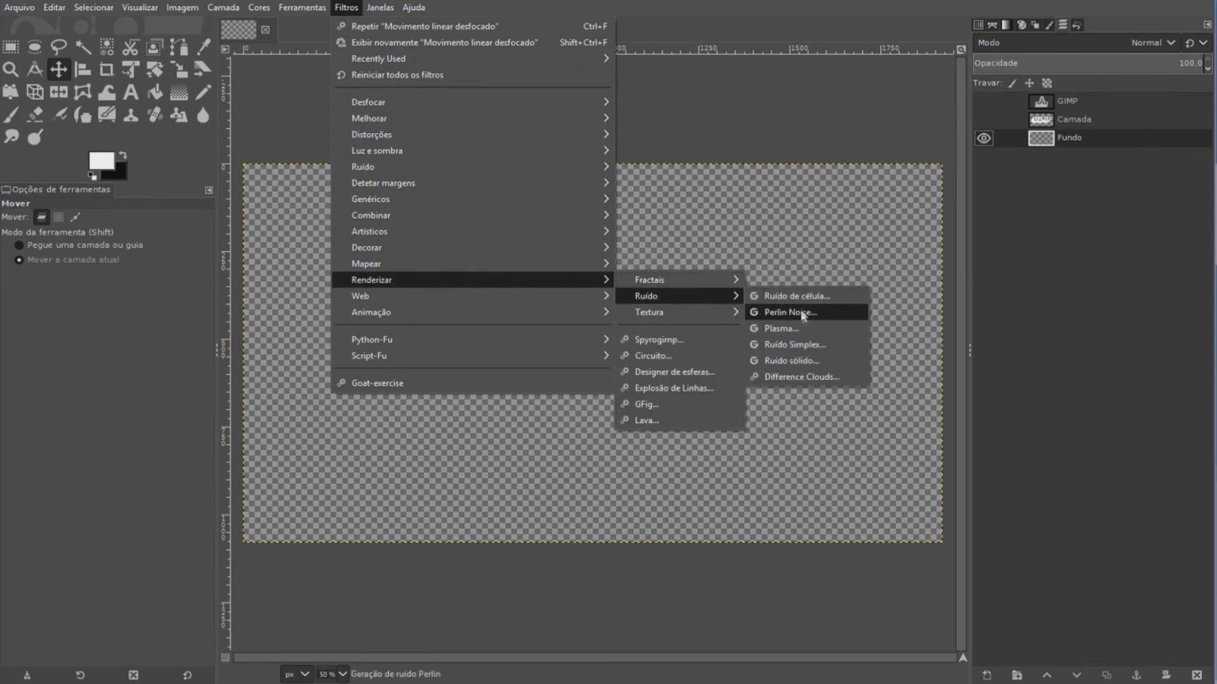
pyautogui.click(797, 328)
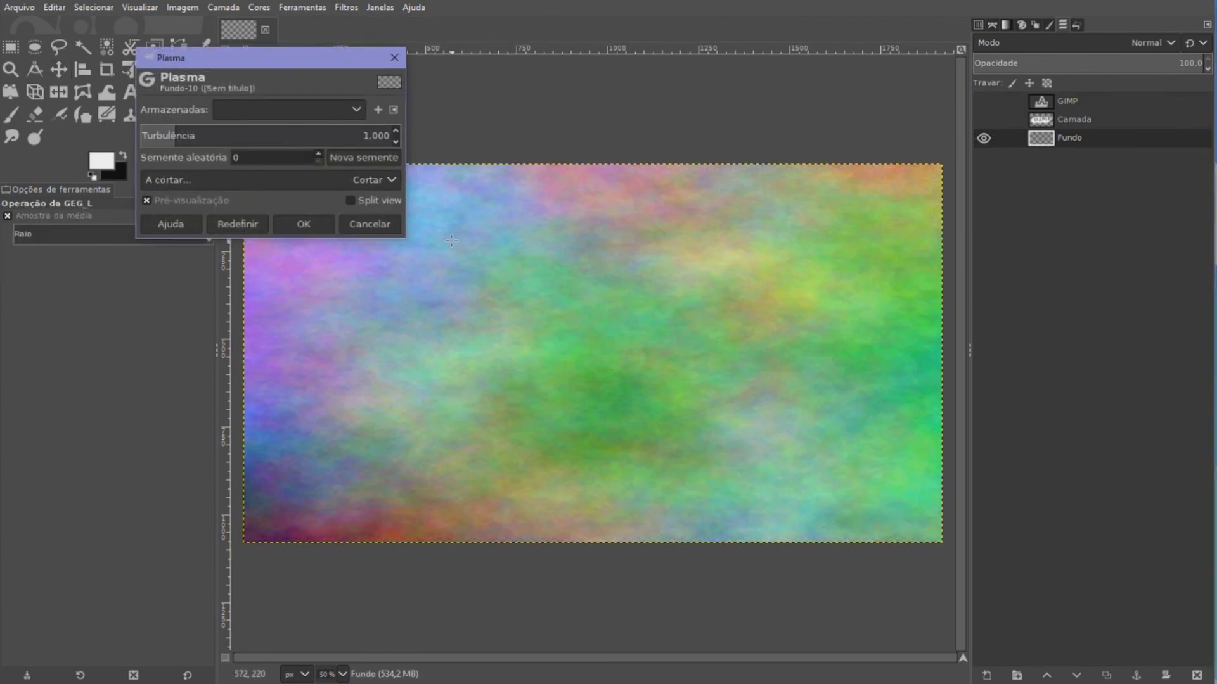
pyautogui.click(160, 136)
pyautogui.moveTo(150, 135); pyautogui.dragTo(145, 137)
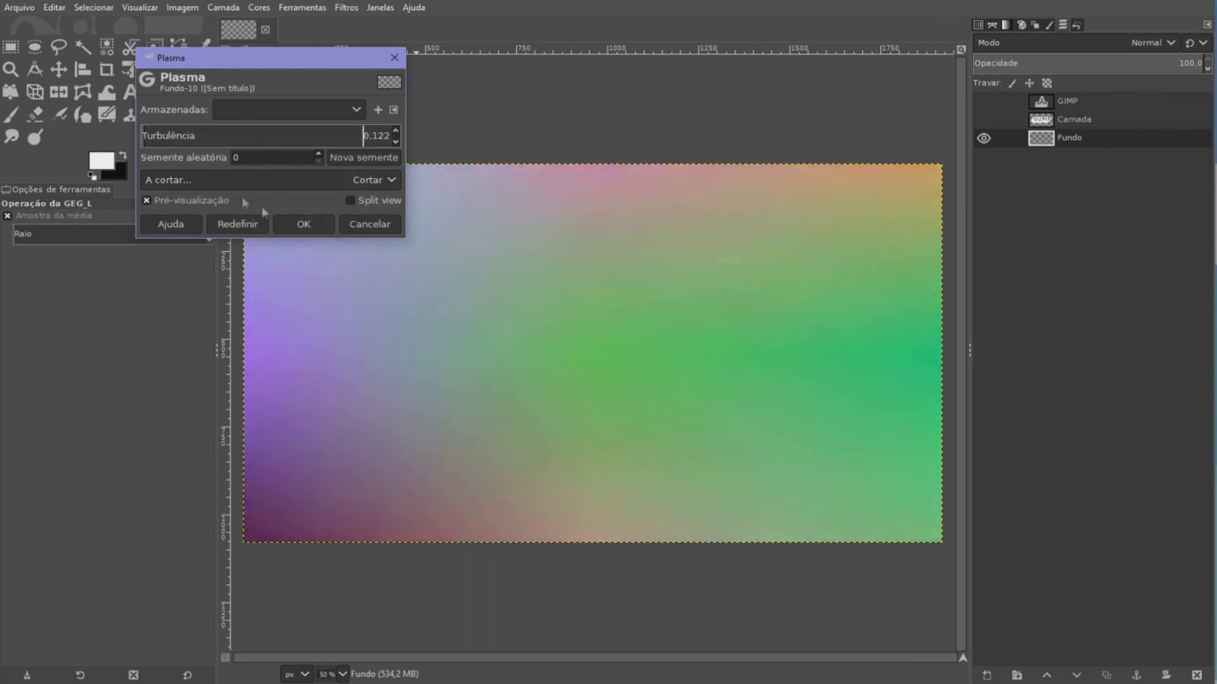
pyautogui.click(162, 138)
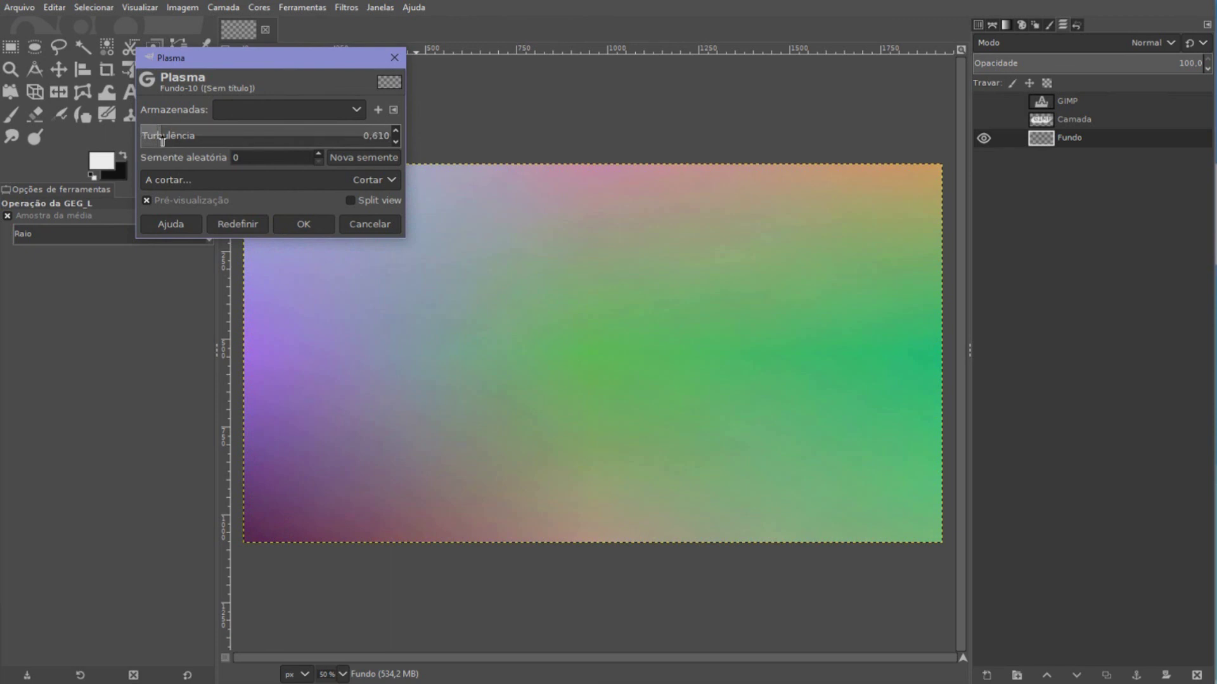
pyautogui.click(304, 224)
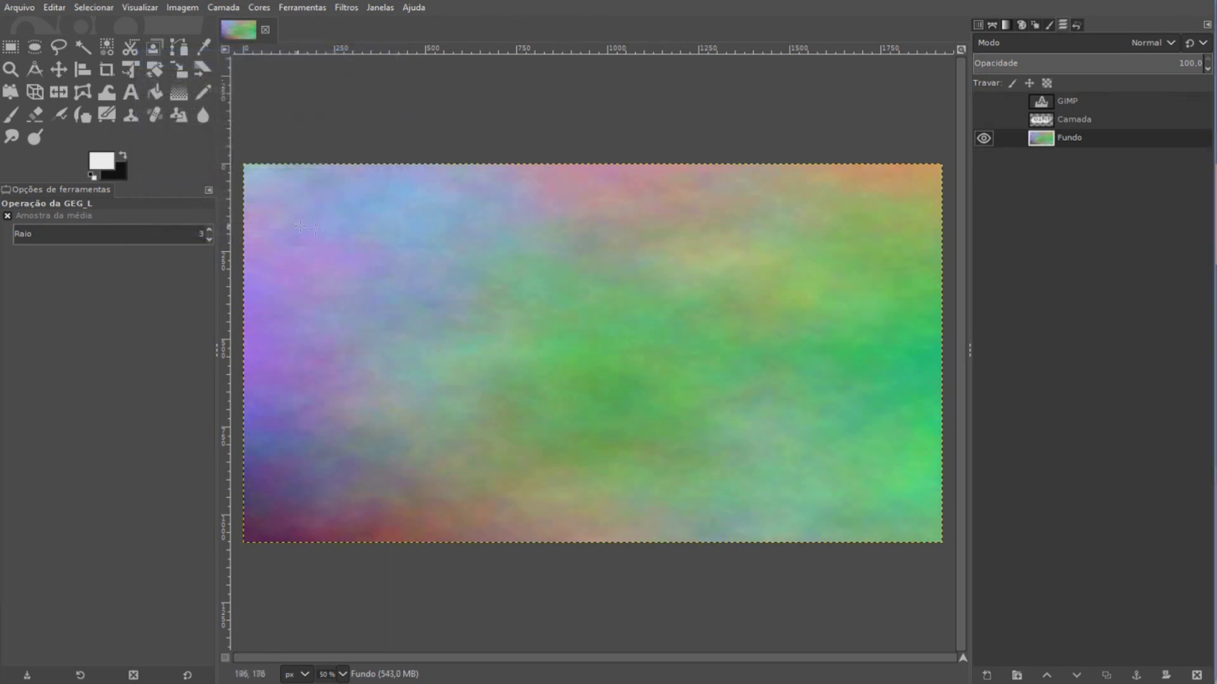
pyautogui.click(984, 119)
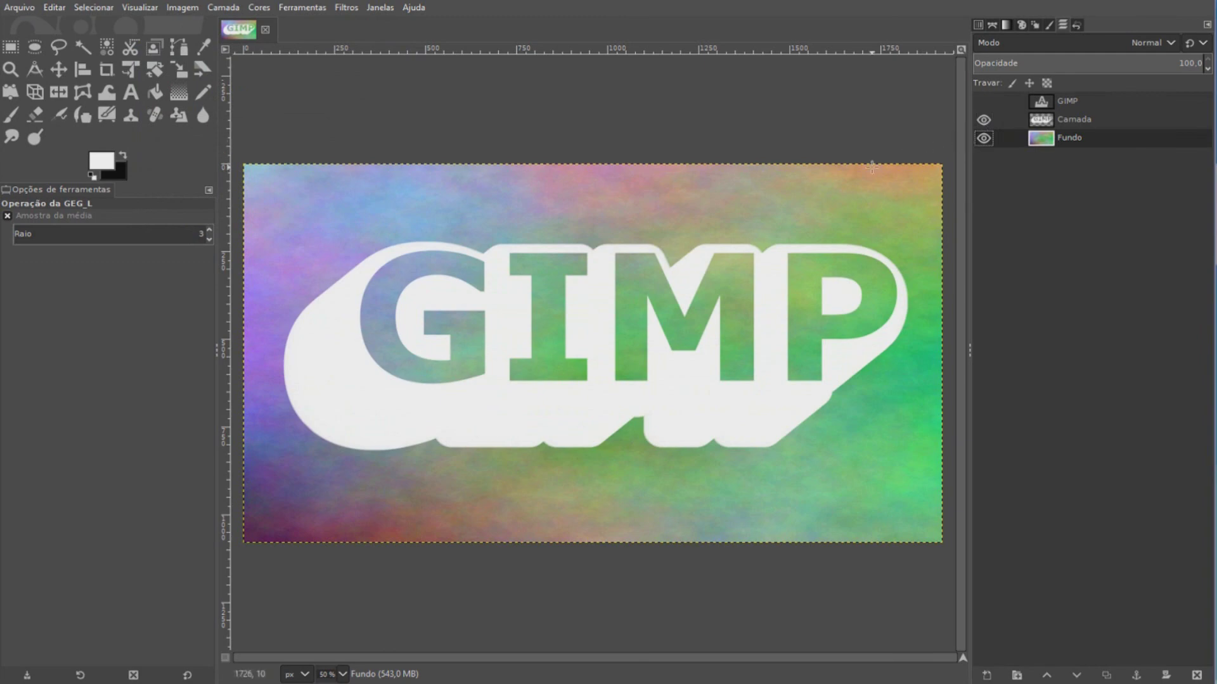